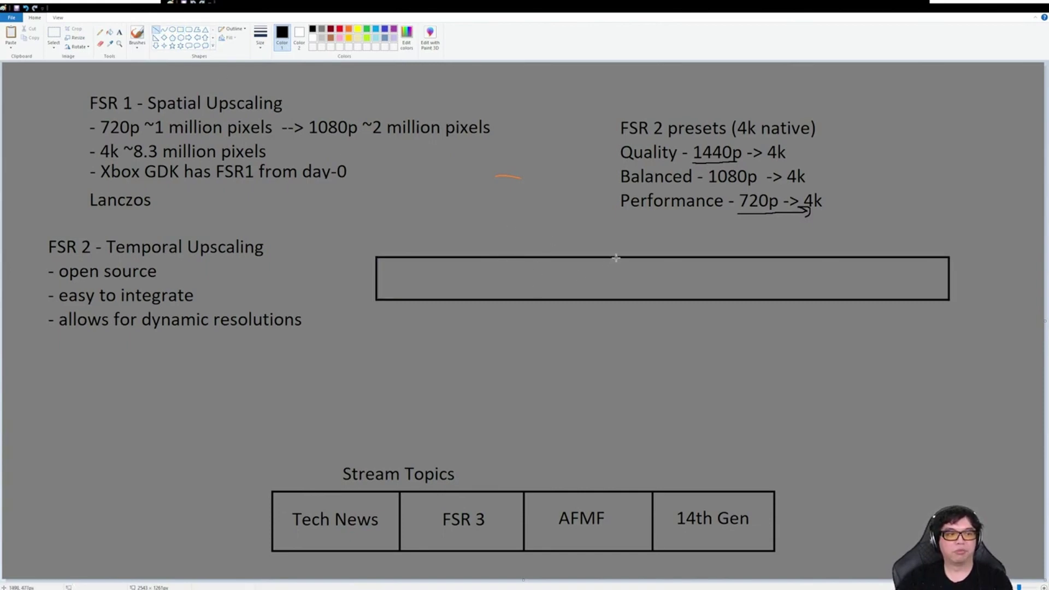
Divide the bar with a vertical line and label its first section 'Main Render Workload'
{"action": "left_click_drag", "start_coordinate": [616, 257], "coordinate": [616, 300]}
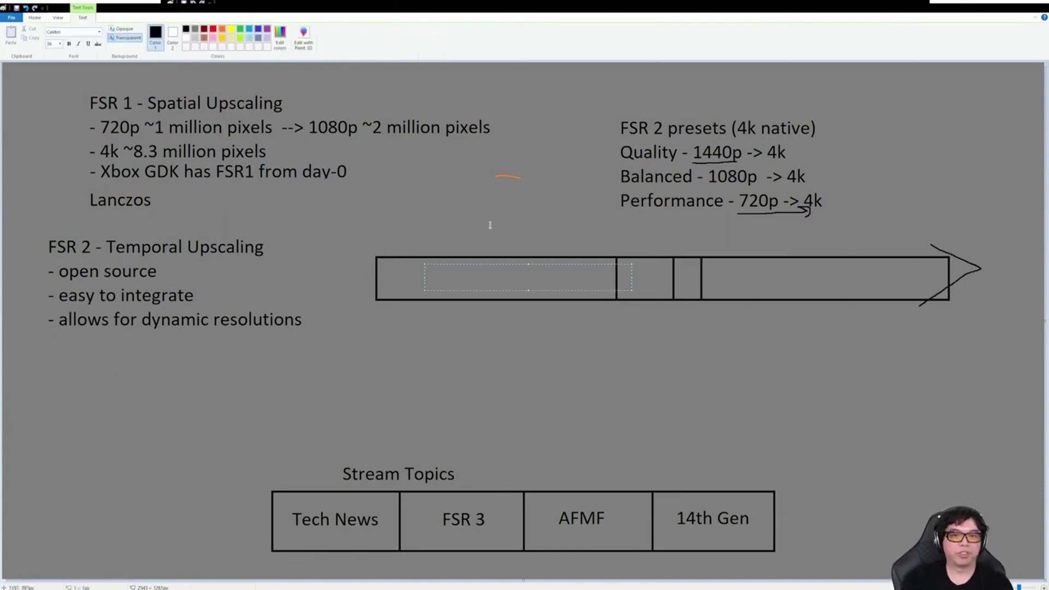
{"action": "type", "text": "Main Render W"}
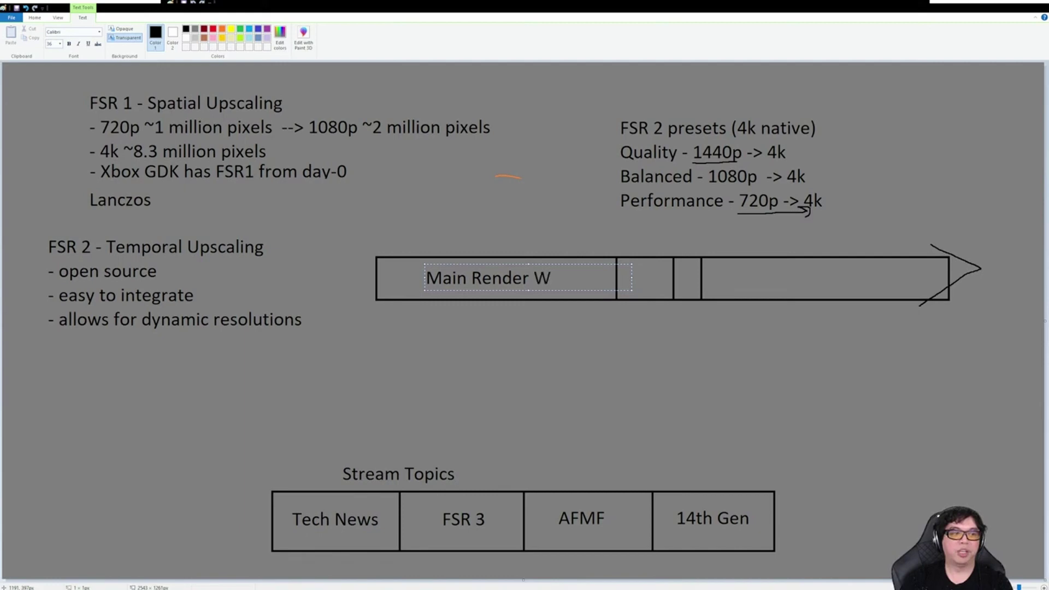
{"action": "type", "text": "orkload"}
{"action": "left_click_drag", "start_coordinate": [507, 263], "coordinate": [478, 264]}
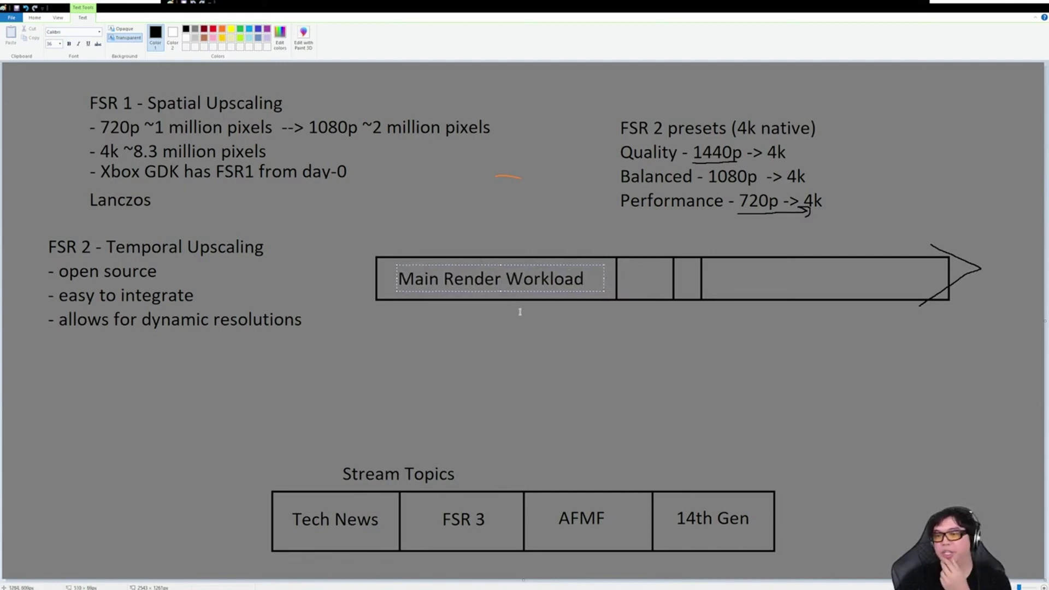
Commit the workload label and type the heading 'Native Rendering wi/o upsc' above the bar
{"action": "left_click", "coordinate": [577, 379]}
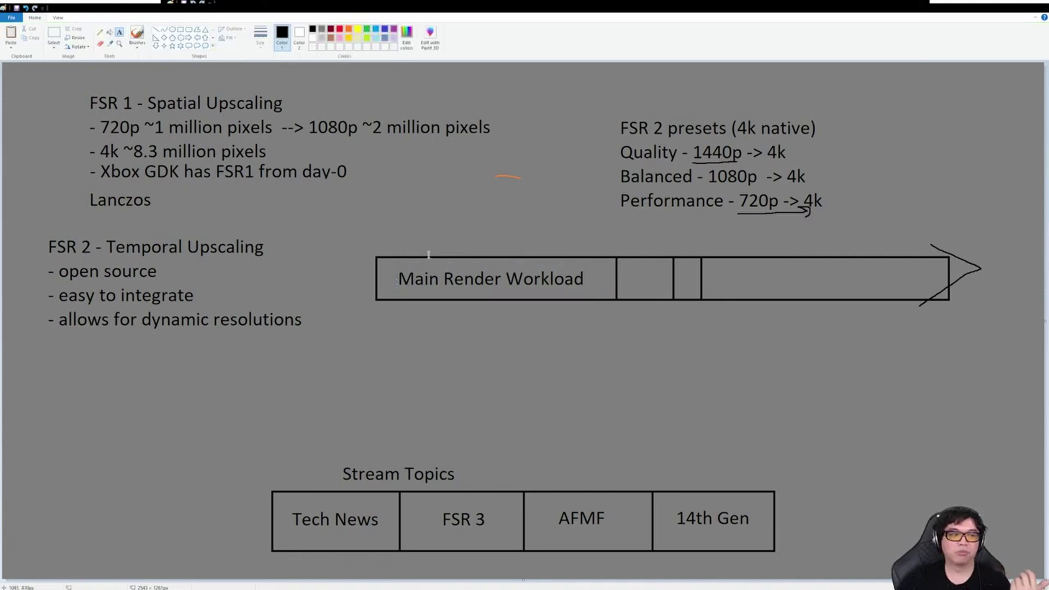
{"action": "left_click", "coordinate": [375, 238]}
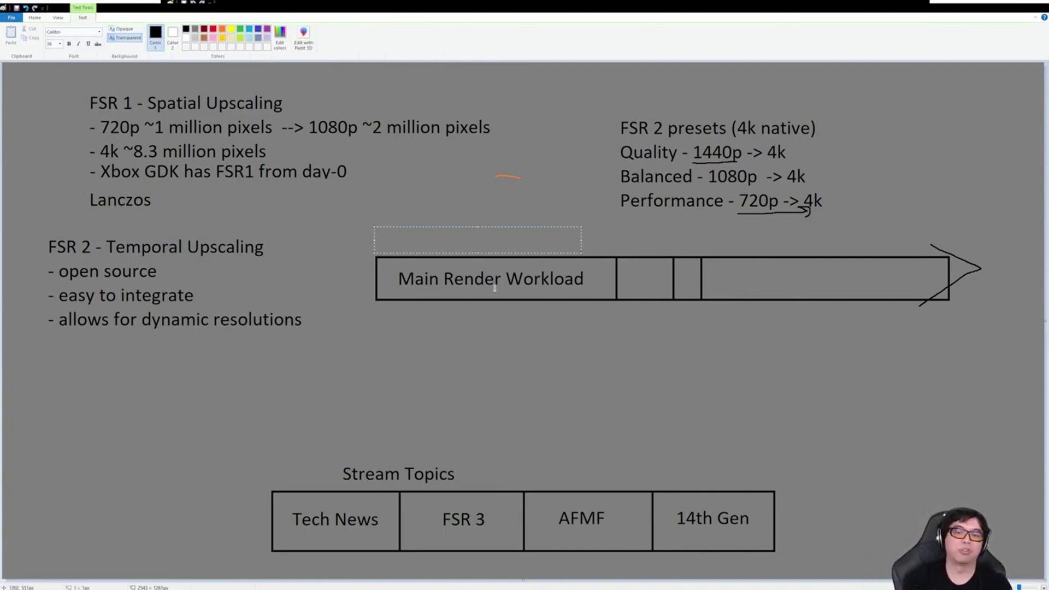
{"action": "type", "text": "Nat"}
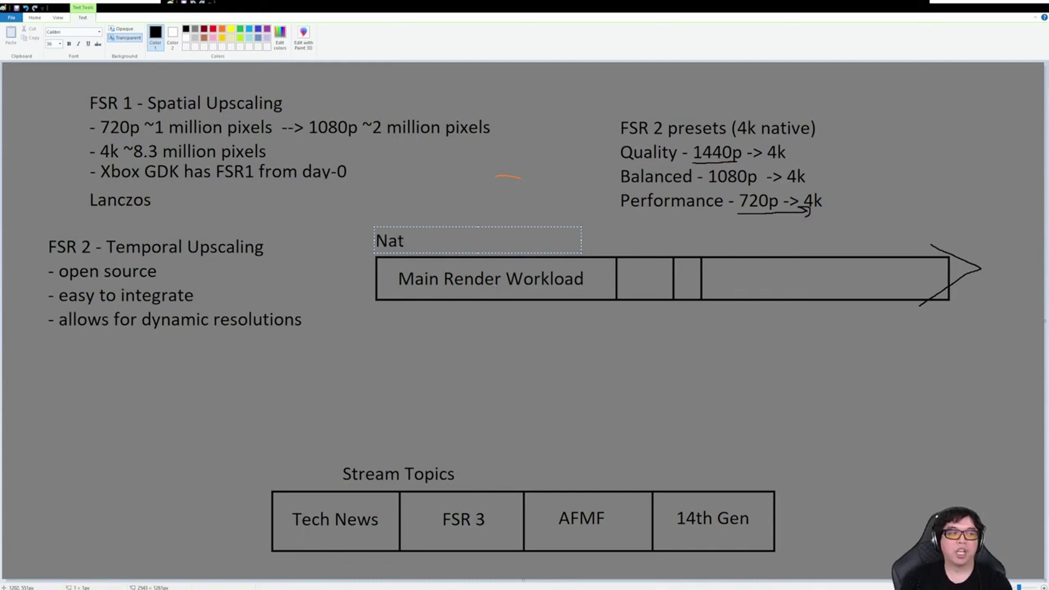
{"action": "type", "text": "ive Rendering w"}
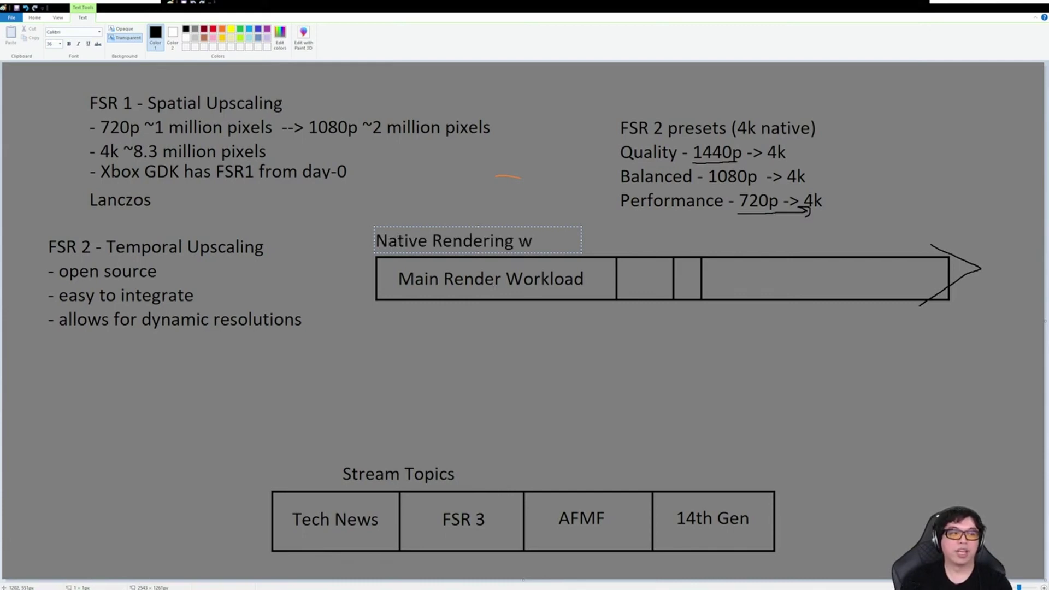
{"action": "type", "text": "i/o upsc"}
Trim the heading's extra words and label the bar's second section 'PostFx'
{"action": "key", "text": "BackSpace"}
{"action": "key", "text": "BackSpace"}
{"action": "key", "text": "BackSpace"}
{"action": "key", "text": "BackSpace"}
{"action": "key", "text": "BackSpace"}
{"action": "key", "text": "BackSpace"}
{"action": "key", "text": "BackSpace"}
{"action": "key", "text": "BackSpace"}
{"action": "key", "text": "BackSpace"}
{"action": "left_click_drag", "start_coordinate": [622, 263], "coordinate": [830, 290]}
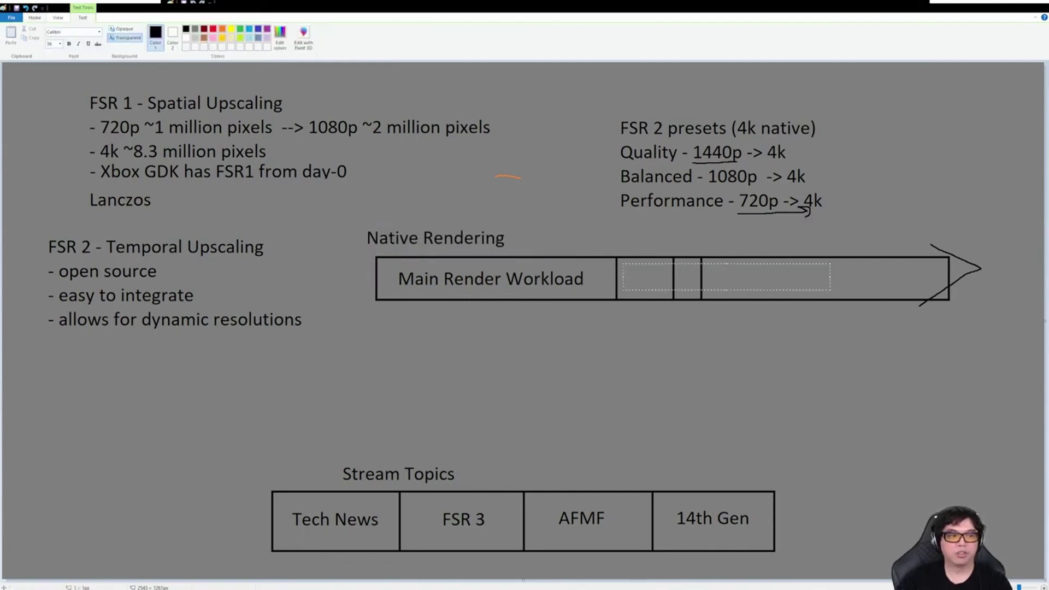
{"action": "type", "text": "Post"}
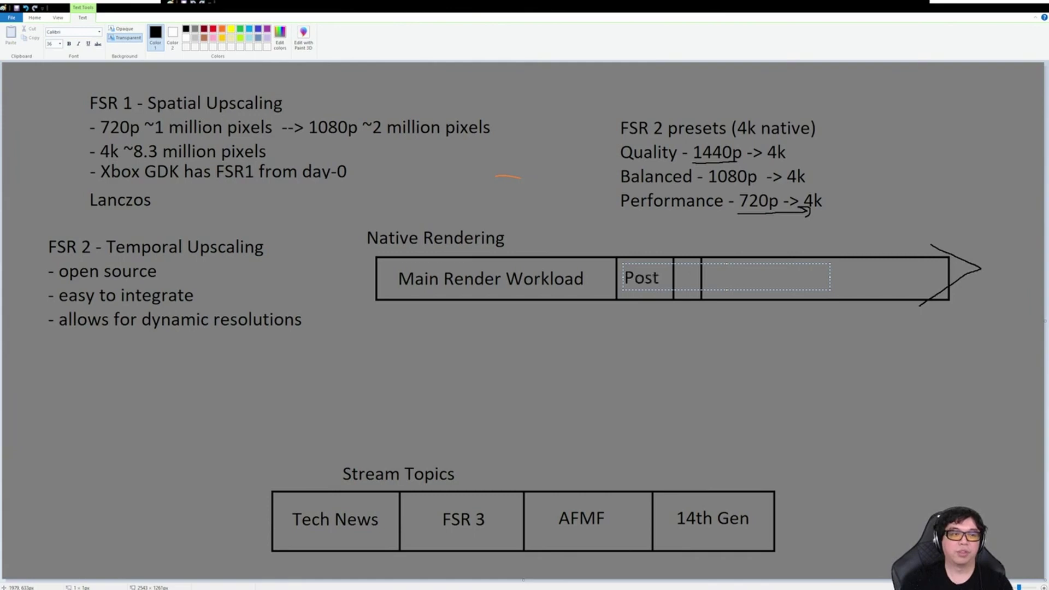
{"action": "type", "text": "Fx"}
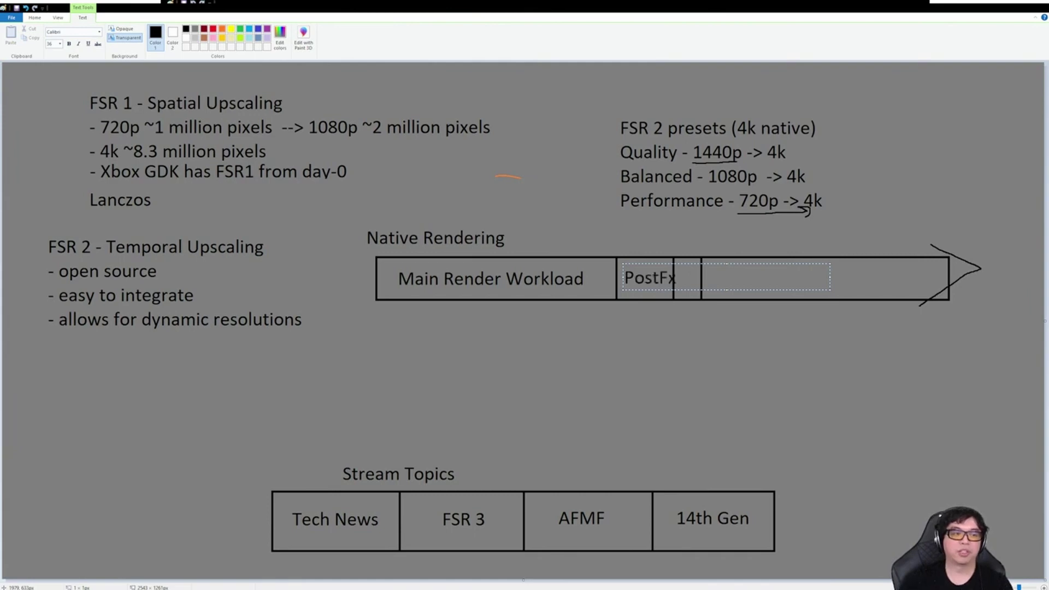
{"action": "left_click_drag", "start_coordinate": [658, 263], "coordinate": [652, 265]}
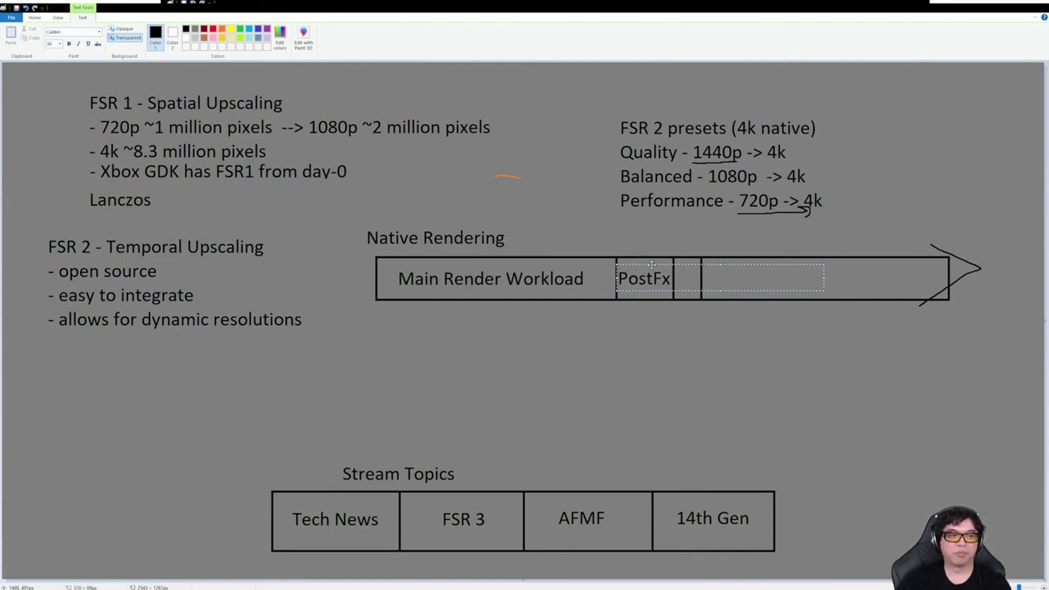
{"action": "left_click", "coordinate": [733, 345]}
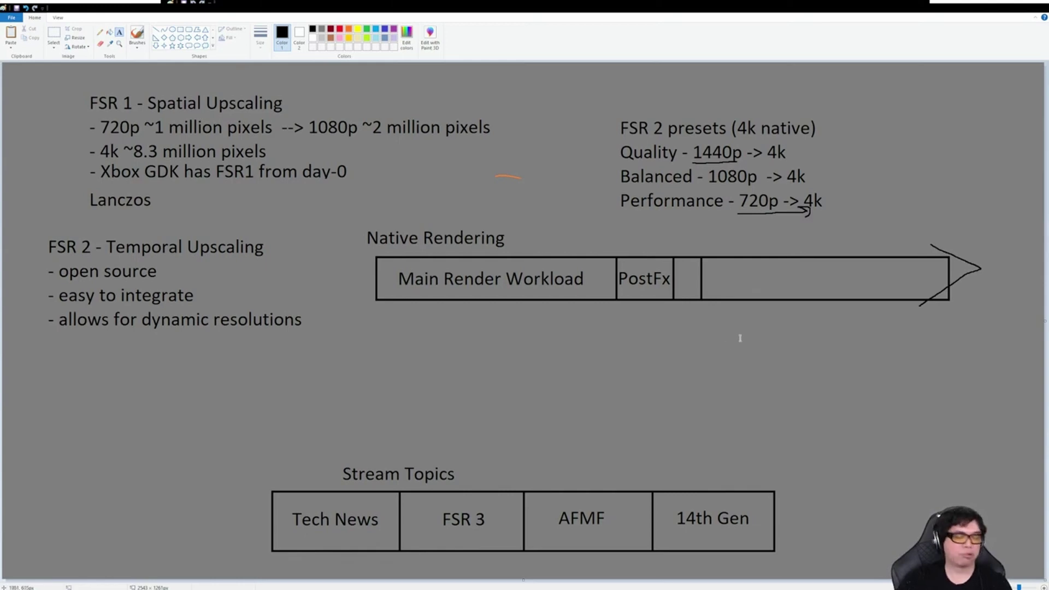
Label the section after PostFx 'UI'
{"action": "left_click", "coordinate": [680, 278]}
{"action": "type", "text": "UI"}
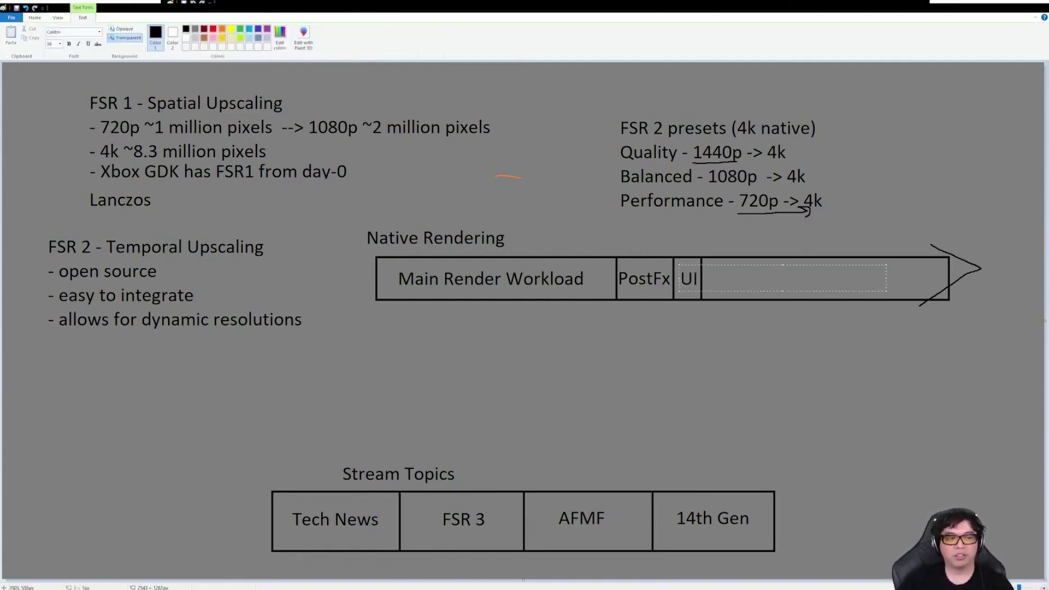
{"action": "left_click_drag", "start_coordinate": [736, 265], "coordinate": [732, 264]}
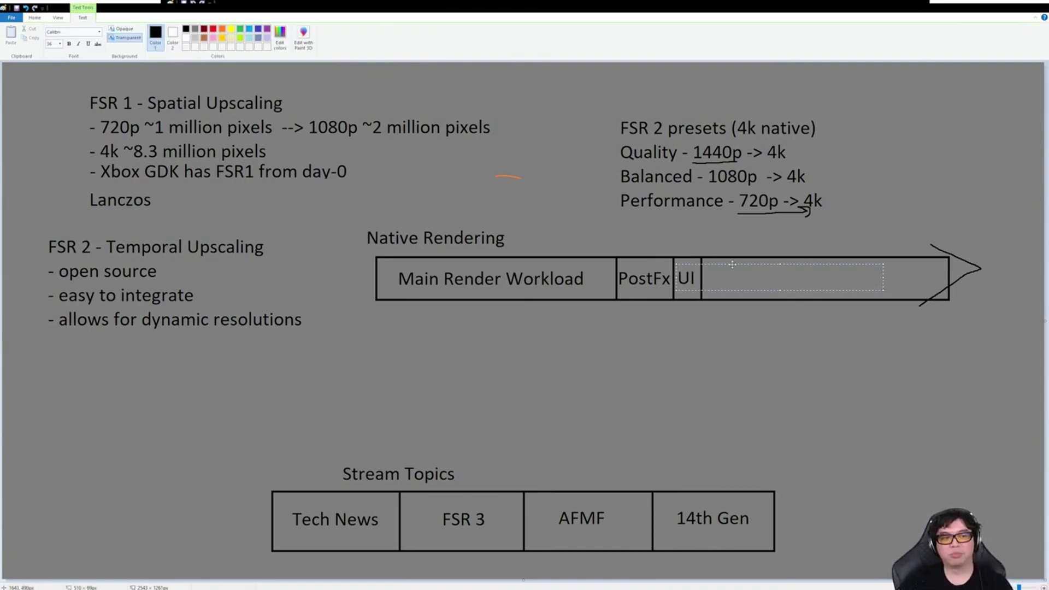
{"action": "left_click", "coordinate": [745, 317]}
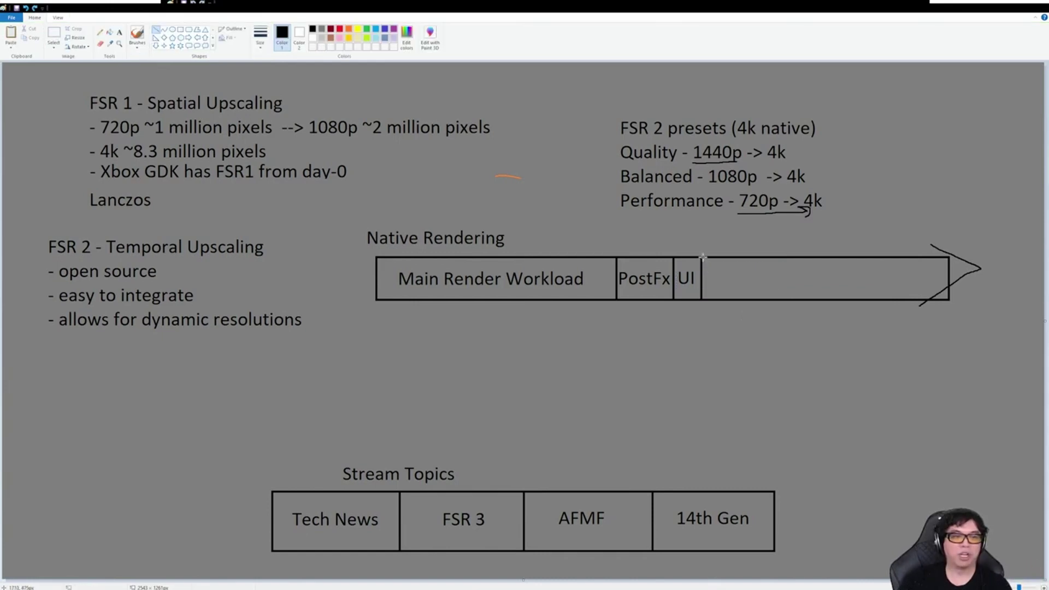
Draw a marker line down from the UI section's end and label it 'Present'
{"action": "mouse_move", "coordinate": [703, 256]}
{"action": "left_mouse_down"}
{"action": "mouse_move", "coordinate": [702, 329]}
{"action": "mouse_move", "coordinate": [877, 351]}
{"action": "left_mouse_up"}
{"action": "left_click", "coordinate": [119, 33]}
{"action": "type", "text": "Present"}
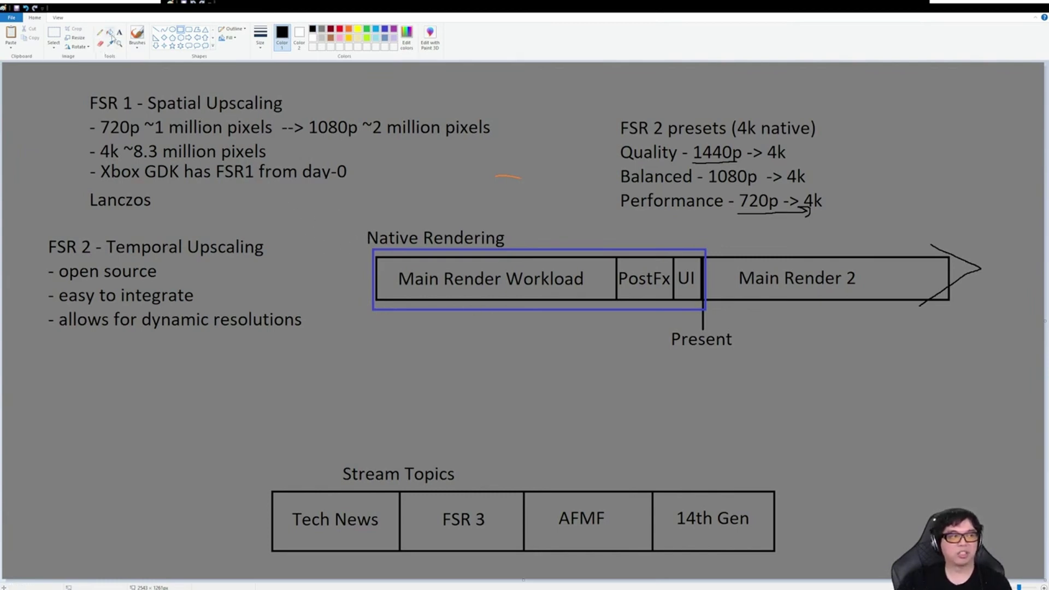
Paste a second timeline below, add a red Upscale box before PostFx, and shift later stages left
{"action": "key", "text": "ctrl+y"}
{"action": "left_click", "coordinate": [180, 33]}
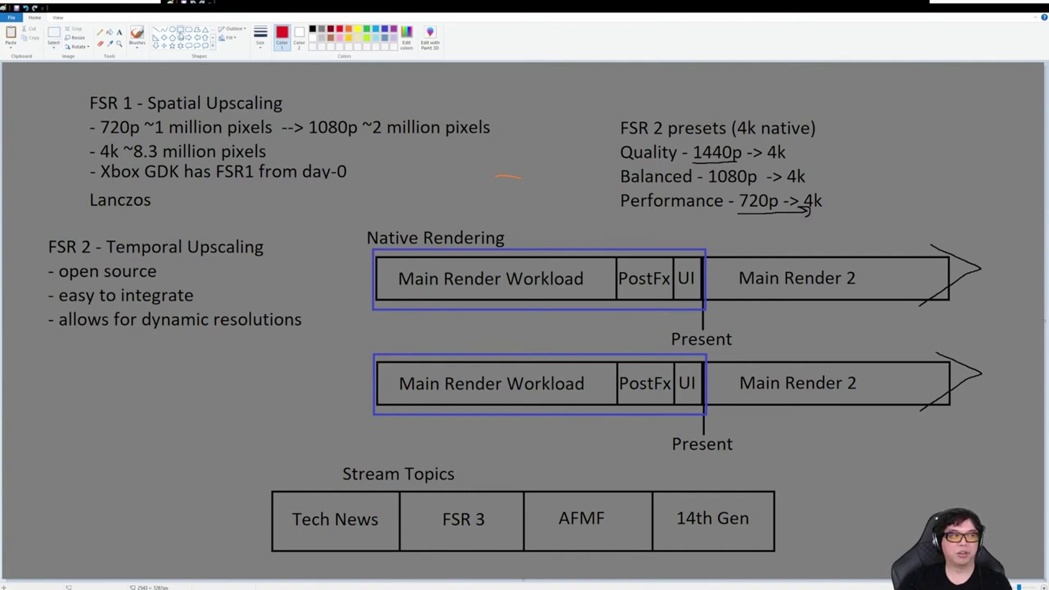
{"action": "mouse_move", "coordinate": [615, 363]}
{"action": "left_mouse_down"}
{"action": "mouse_move", "coordinate": [614, 403]}
{"action": "mouse_move", "coordinate": [599, 403]}
{"action": "left_mouse_up"}
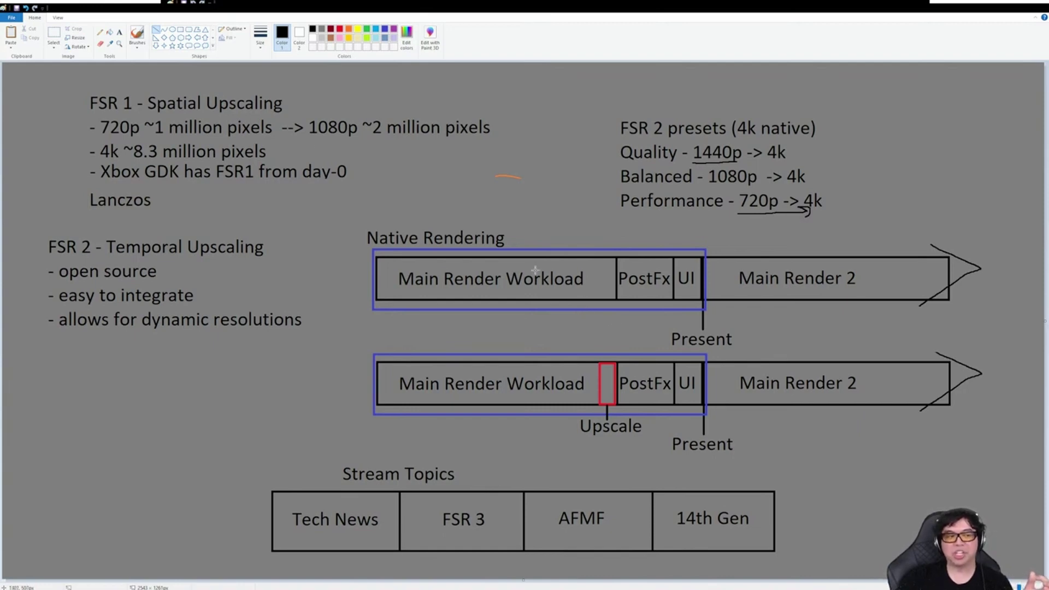
{"action": "left_click", "coordinate": [54, 34]}
{"action": "key", "text": "ctrl+z"}
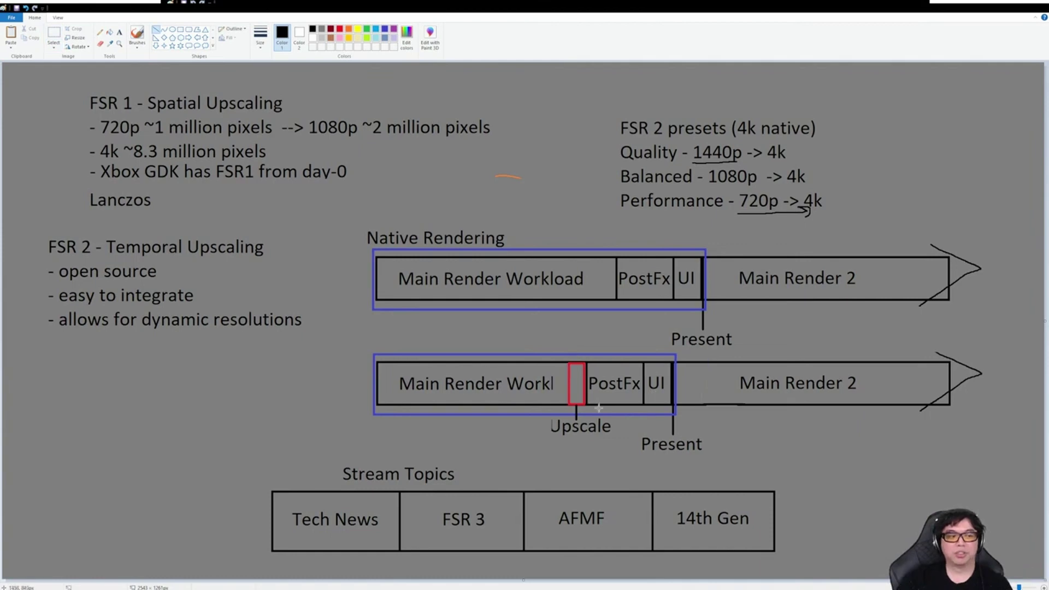
{"action": "left_click", "coordinate": [119, 32]}
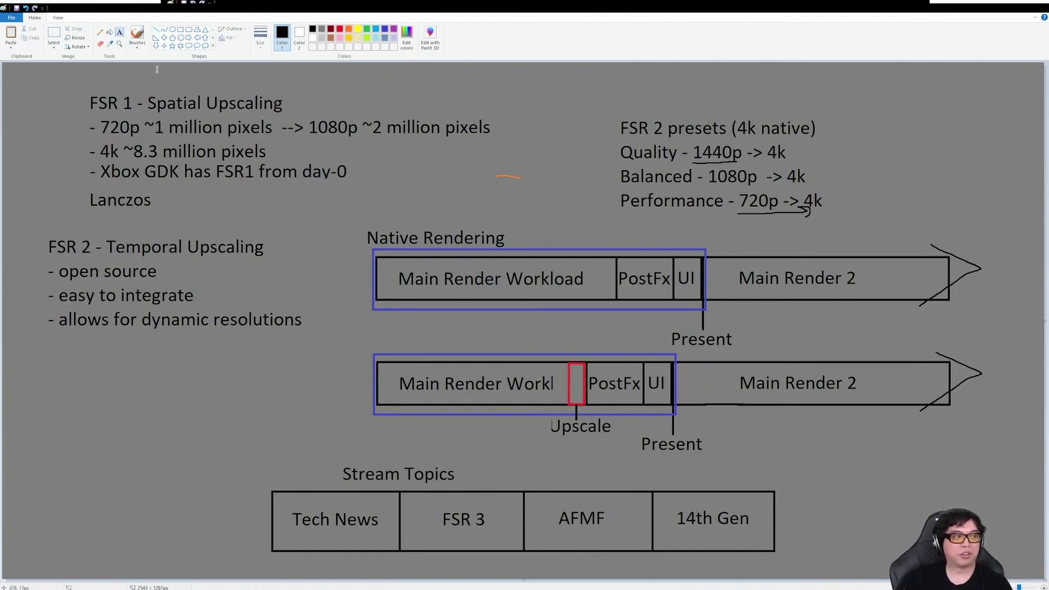
Label the lower row 'FSR 2, using 2x upscaling' and deselect the copied top row
{"action": "left_click", "coordinate": [370, 338]}
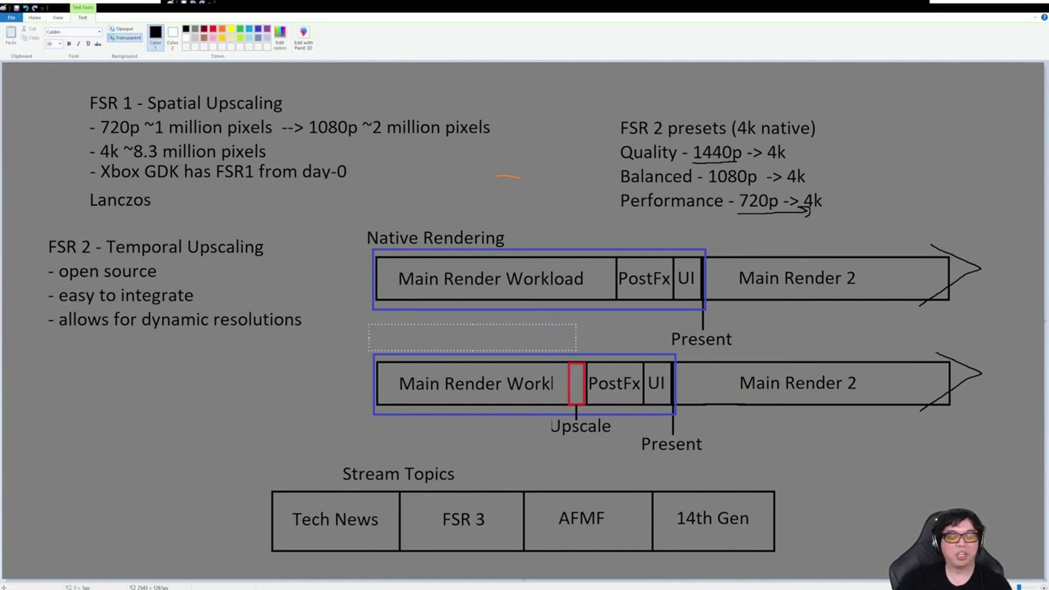
{"action": "type", "text": "FSR 2, using 2x upscaling"}
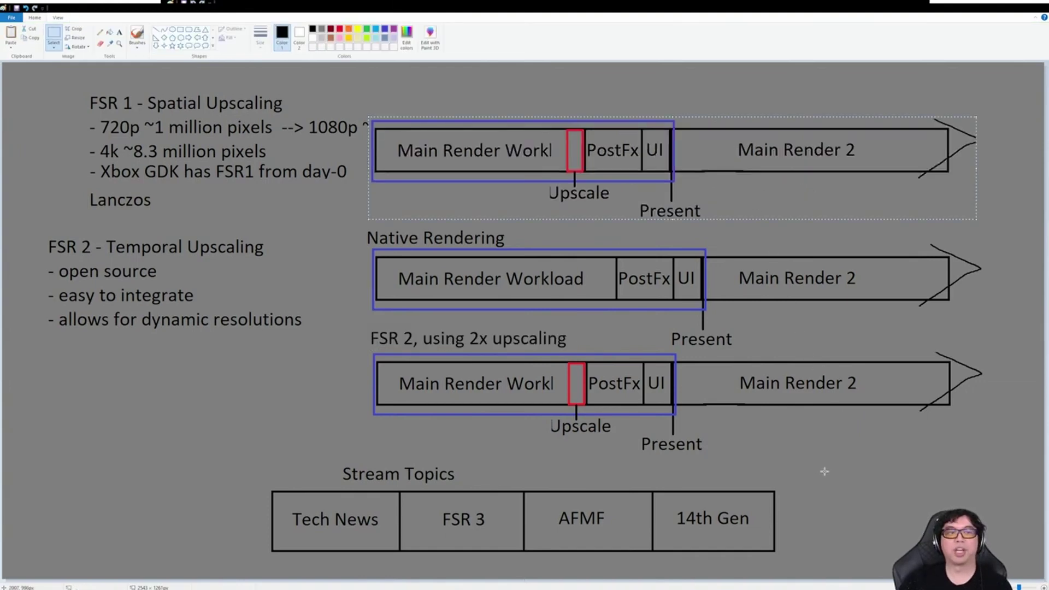
{"action": "left_click", "coordinate": [814, 458]}
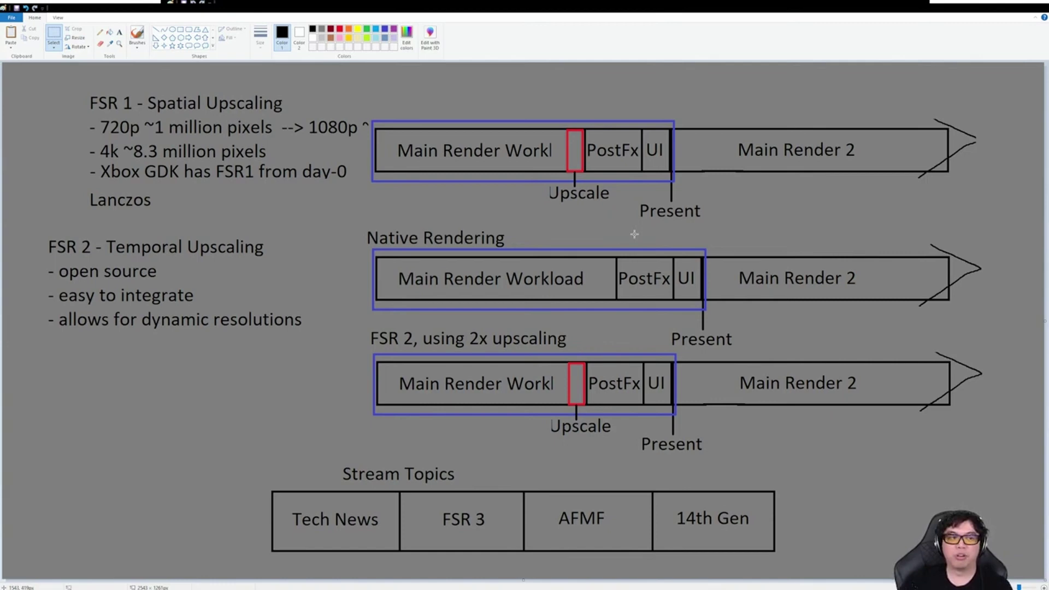
{"action": "left_click", "coordinate": [339, 29]}
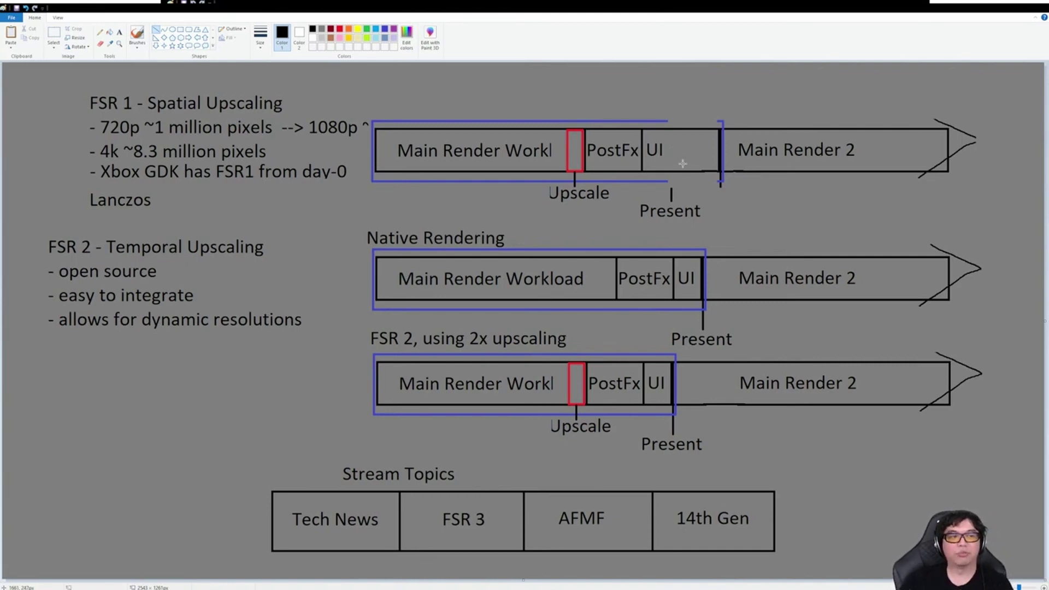
Draw a red Interpolate block after UI in the top row
{"action": "left_click", "coordinate": [340, 30]}
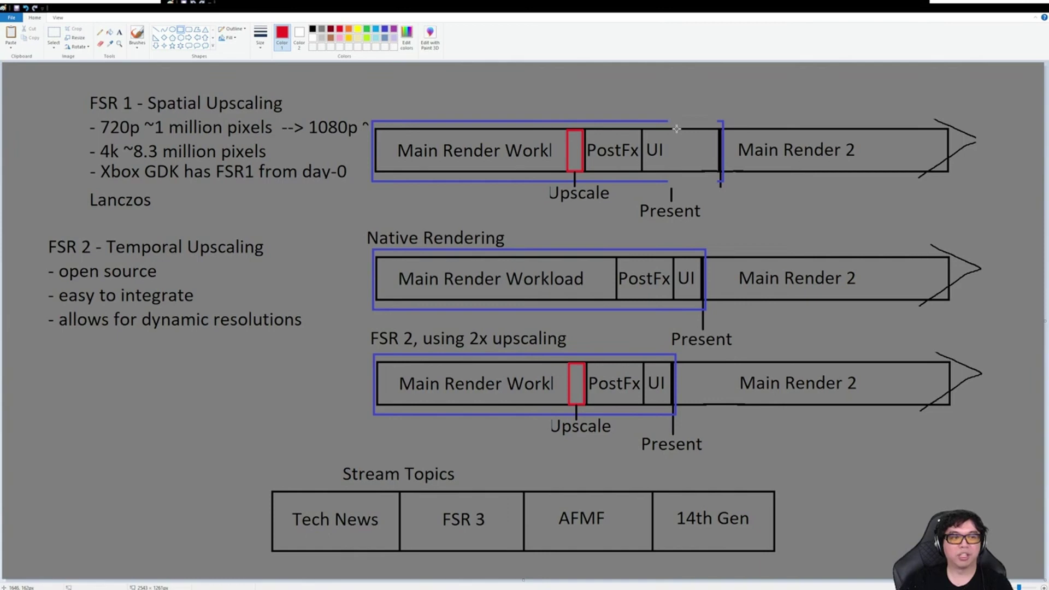
{"action": "left_click_drag", "start_coordinate": [676, 129], "coordinate": [703, 171]}
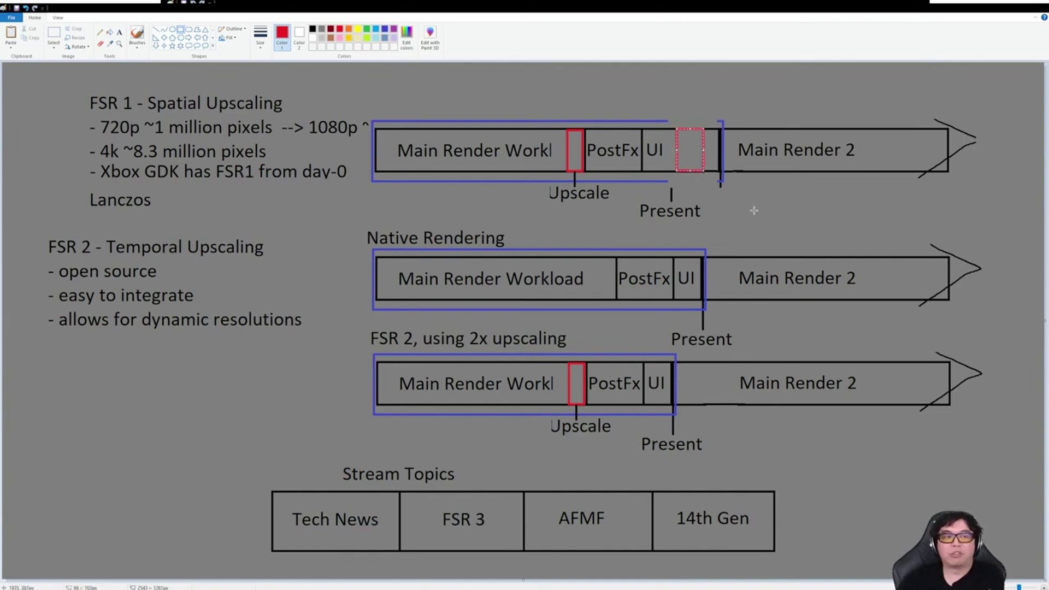
{"action": "left_click", "coordinate": [754, 210]}
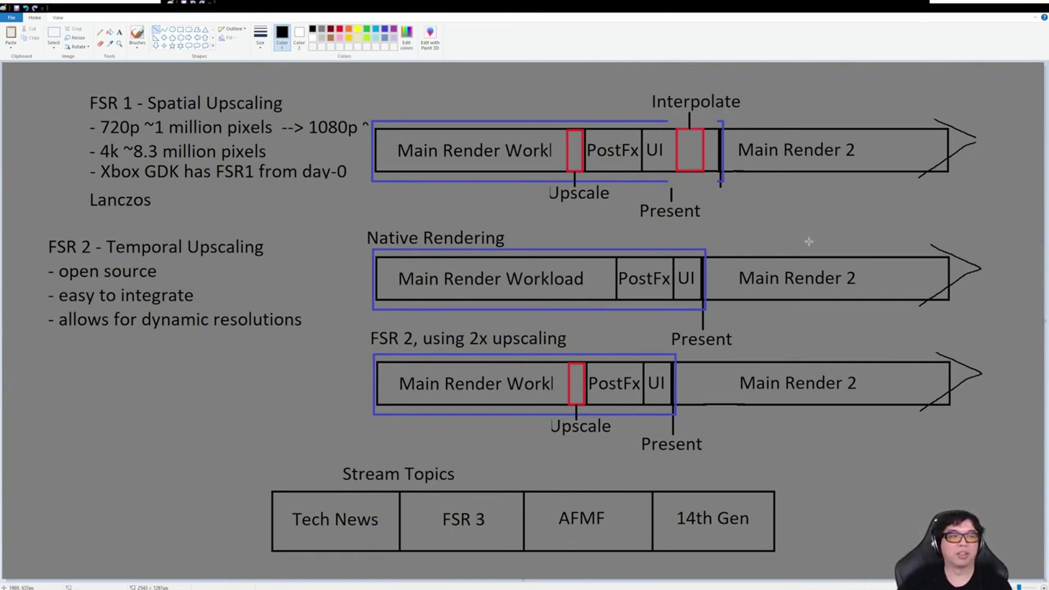
Extend the top and bottom edges of the blue frame rightward in blue
{"action": "left_click", "coordinate": [386, 30]}
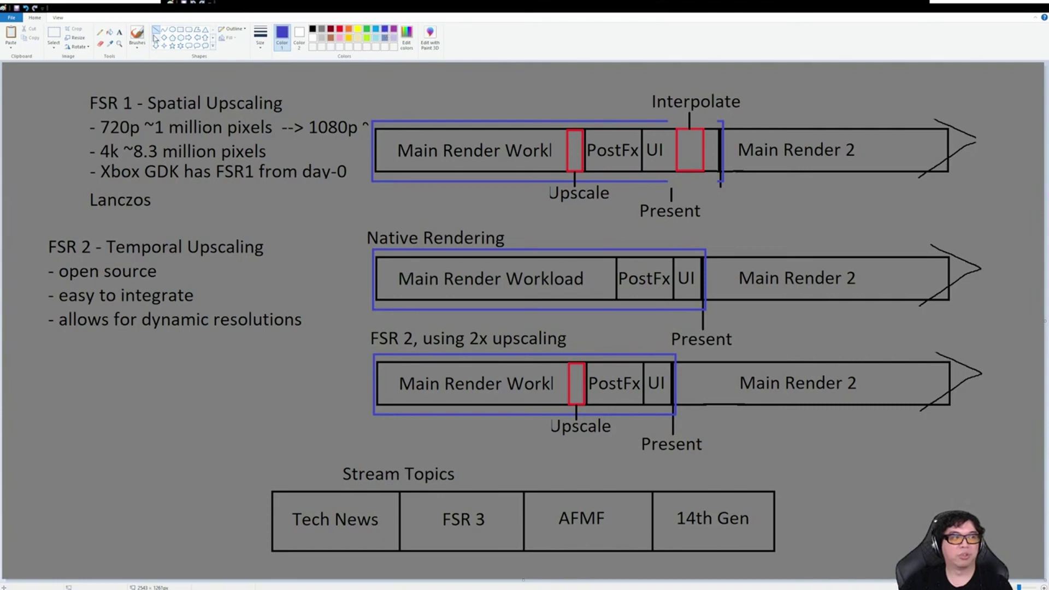
{"action": "left_click_drag", "start_coordinate": [667, 122], "coordinate": [722, 121]}
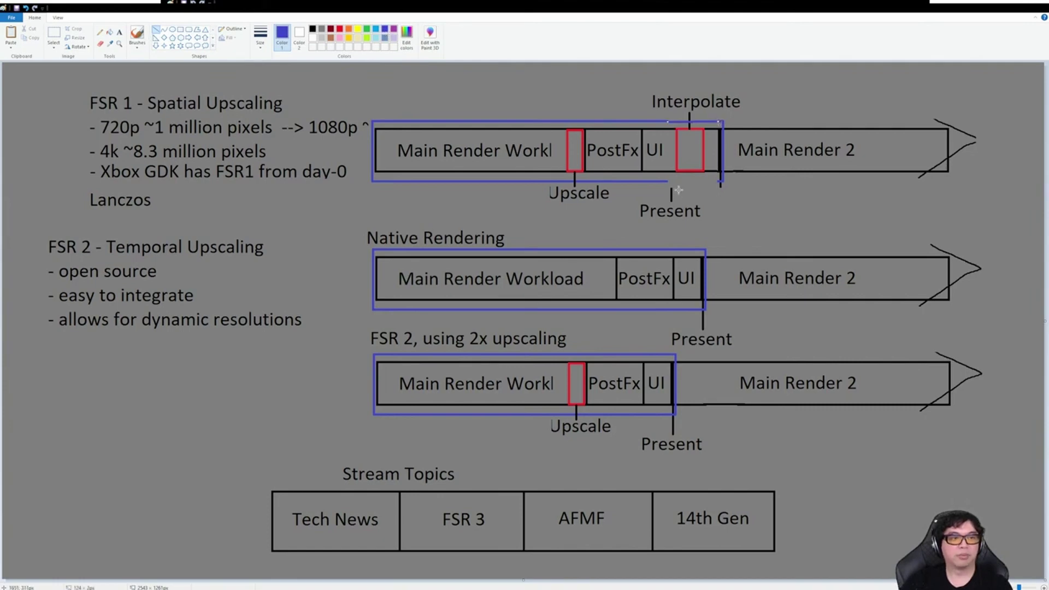
{"action": "left_click_drag", "start_coordinate": [667, 180], "coordinate": [722, 181]}
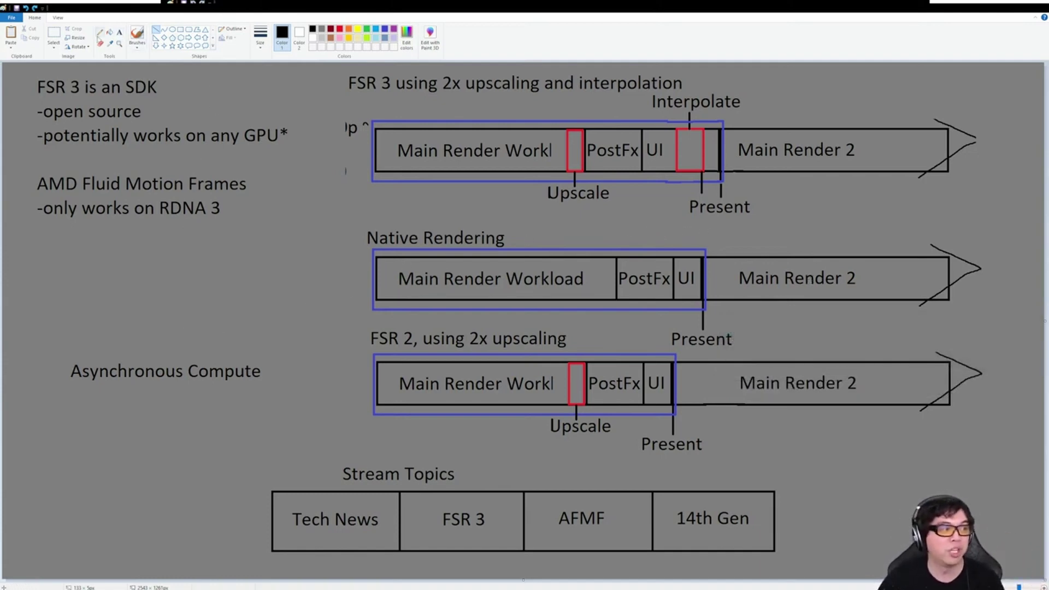
Select the 'Asynchronous Compute' label and move it down-left on the canvas
{"action": "left_click", "coordinate": [53, 34]}
{"action": "left_click_drag", "start_coordinate": [289, 396], "coordinate": [42, 344]}
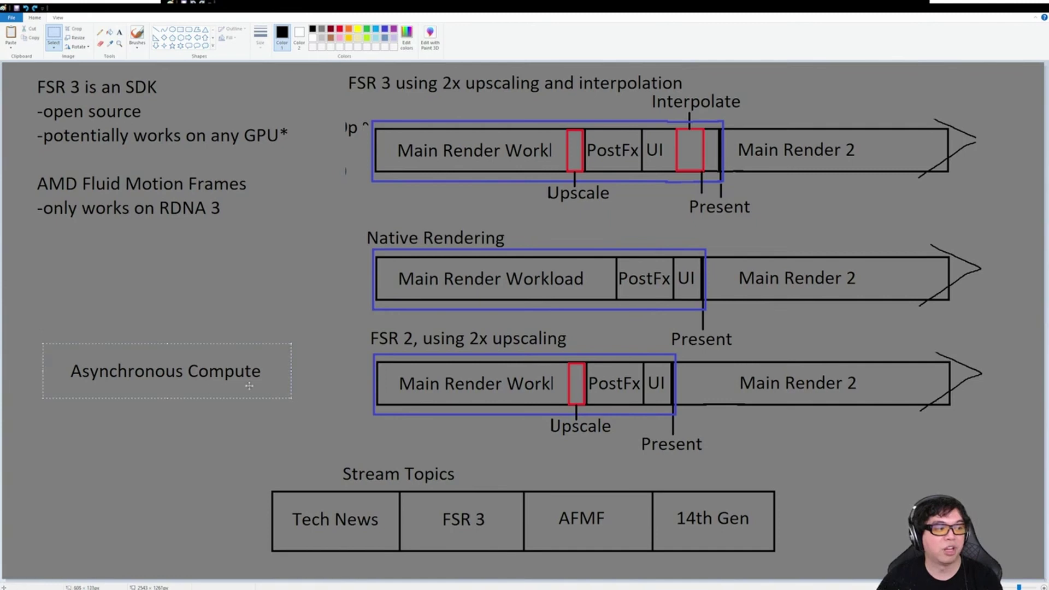
{"action": "left_click_drag", "start_coordinate": [217, 373], "coordinate": [182, 448]}
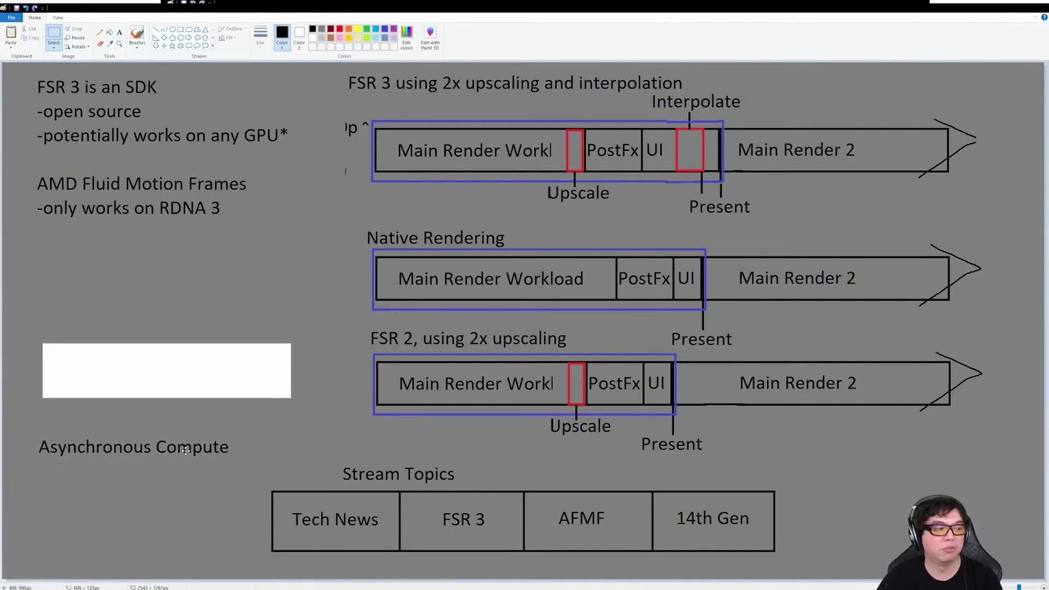
{"action": "left_click", "coordinate": [238, 297]}
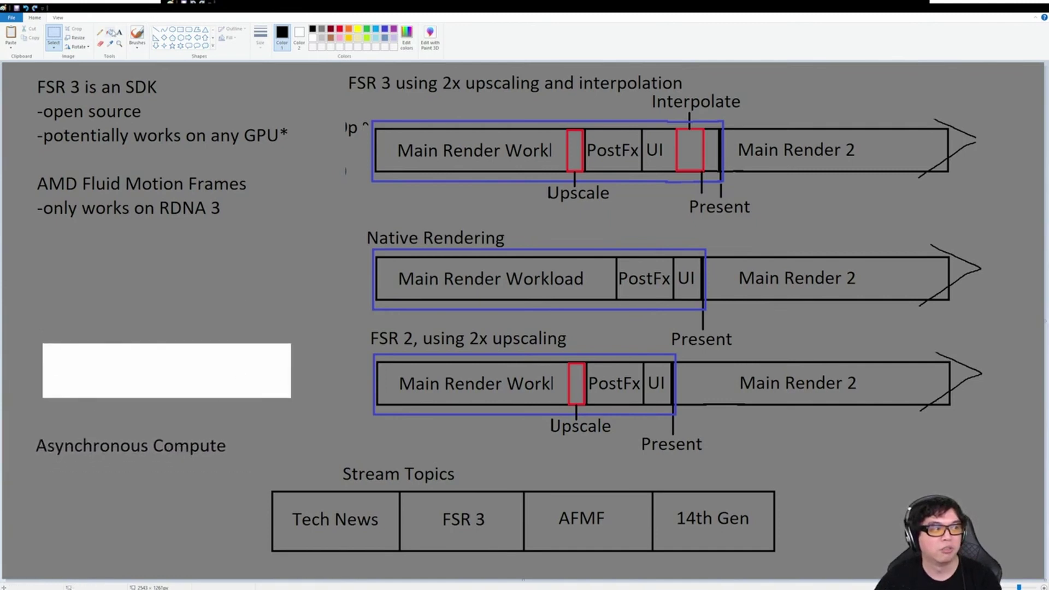
{"action": "left_click", "coordinate": [109, 33]}
{"action": "left_click", "coordinate": [321, 30]}
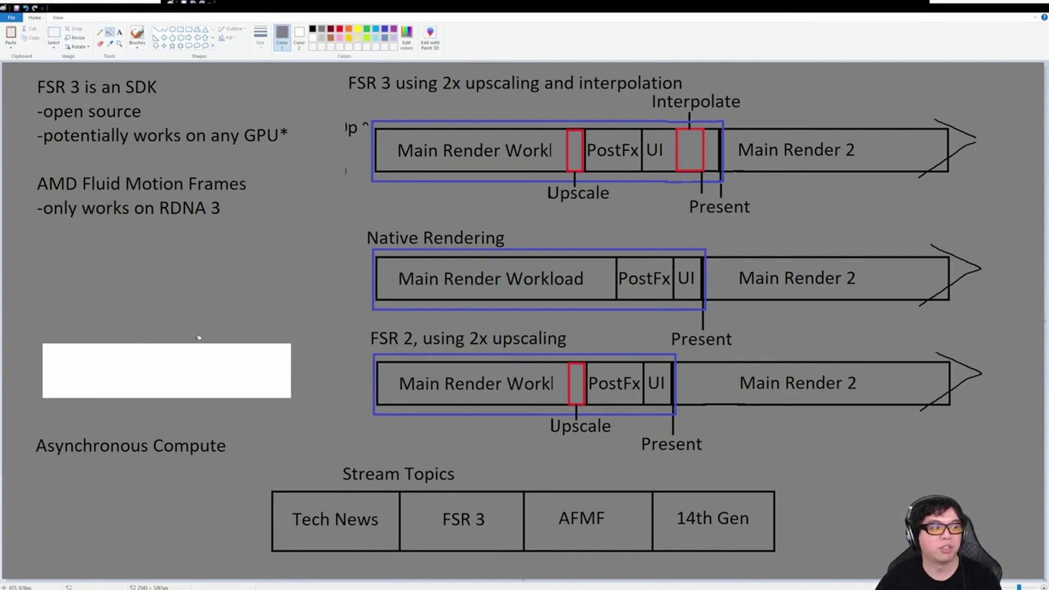
Fill the white patch grey and type 'FSR 3 Optical Flow' and 'FSR 3 Swapchain & Frame Pacing' on two lines
{"action": "left_click", "coordinate": [199, 352]}
{"action": "left_click", "coordinate": [119, 32]}
{"action": "left_click_drag", "start_coordinate": [37, 273], "coordinate": [244, 300]}
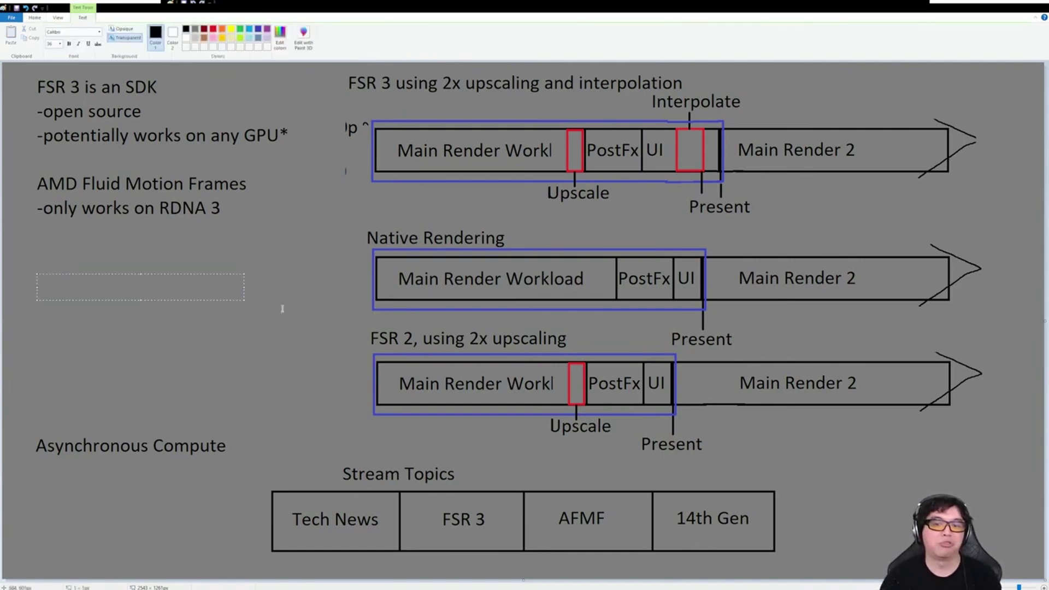
{"action": "type", "text": "S"}
{"action": "key", "text": "BackSpace"}
{"action": "type", "text": "FSR 3 Op"}
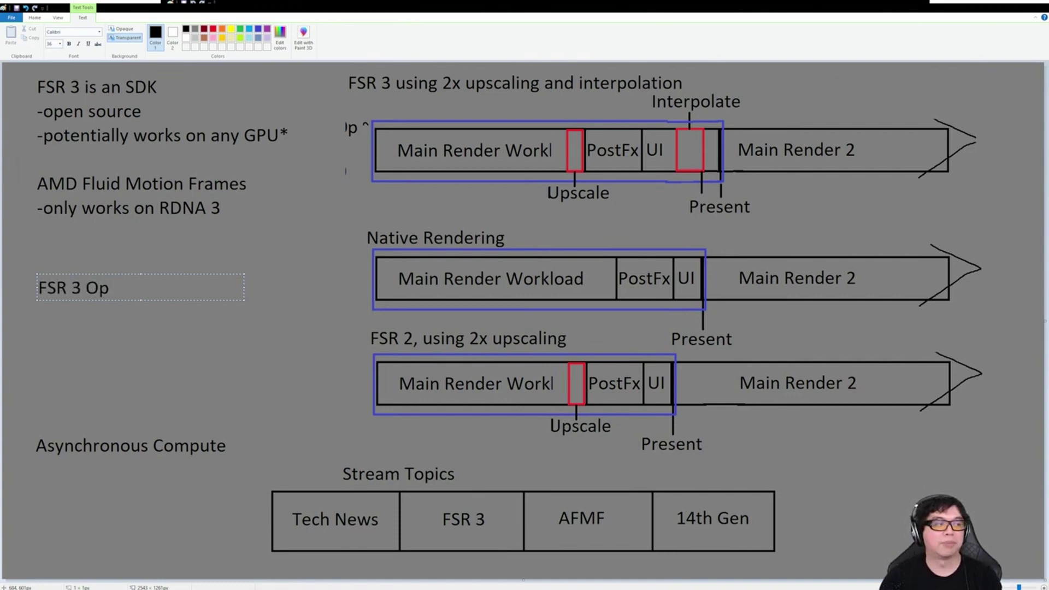
{"action": "type", "text": "tical Flow"}
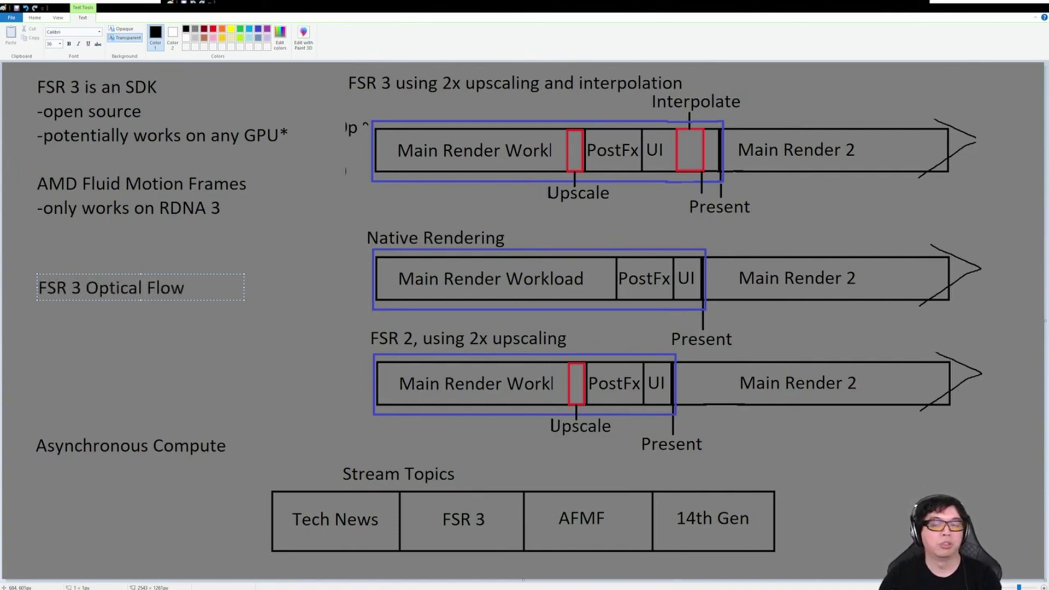
{"action": "key", "text": "Return"}
{"action": "key", "text": "Return"}
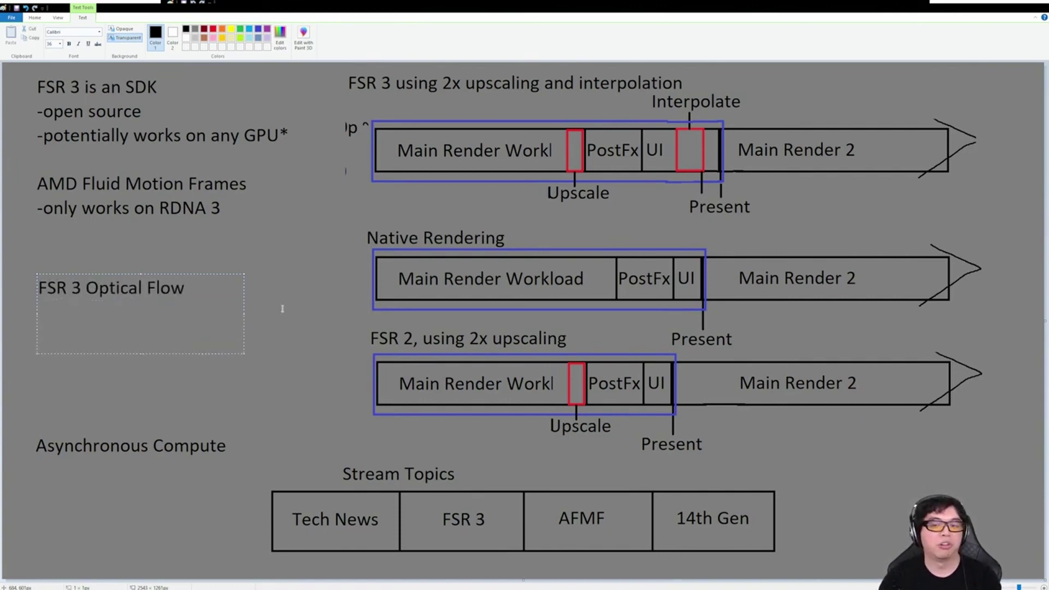
{"action": "type", "text": "FSR 3"}
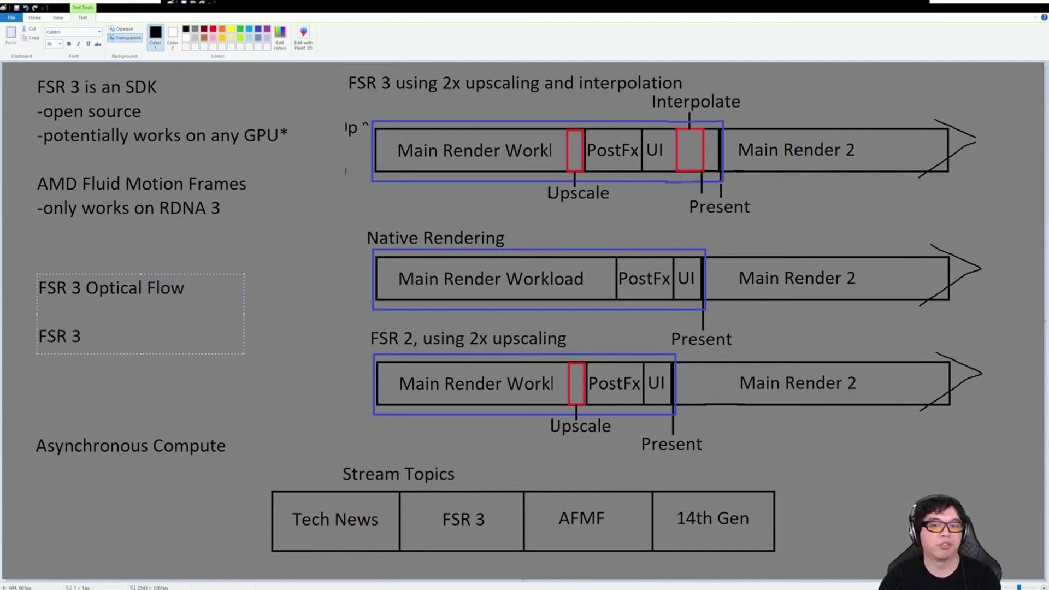
{"action": "type", "text": " Swapchain"}
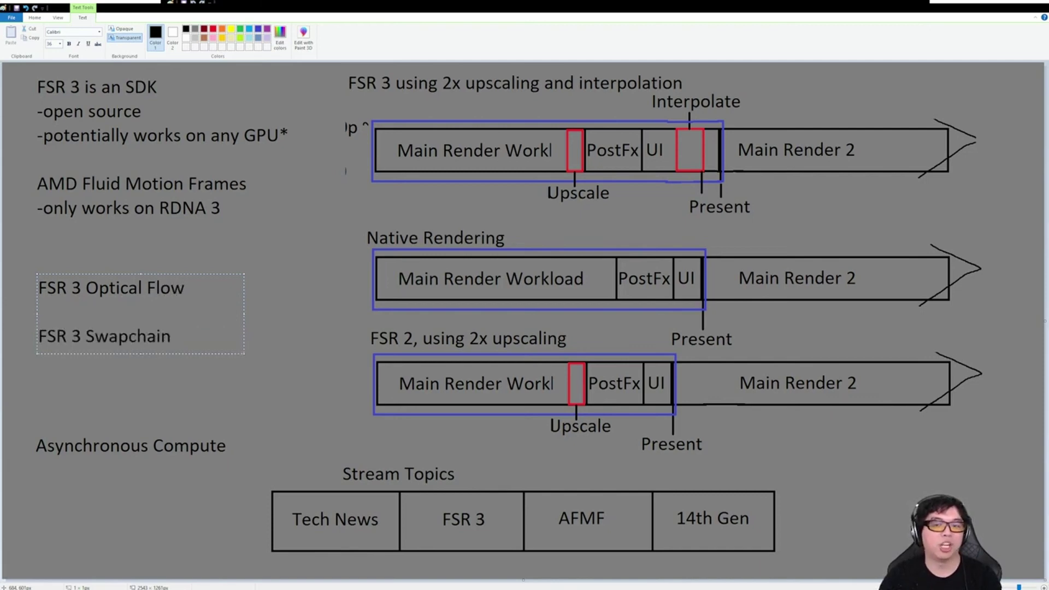
{"action": "type", "text": " & Frame P"}
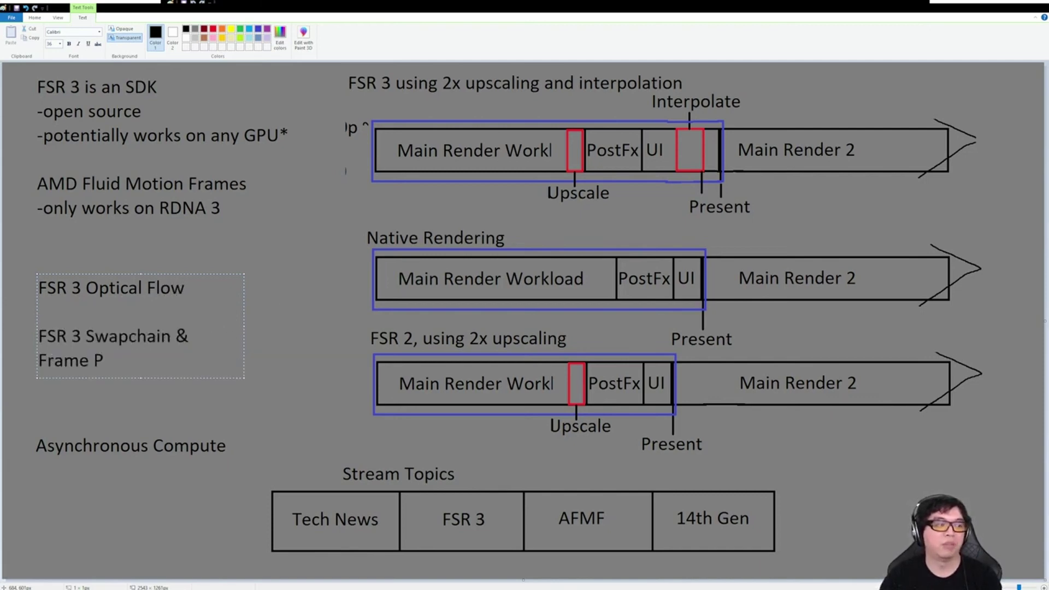
{"action": "type", "text": "acing"}
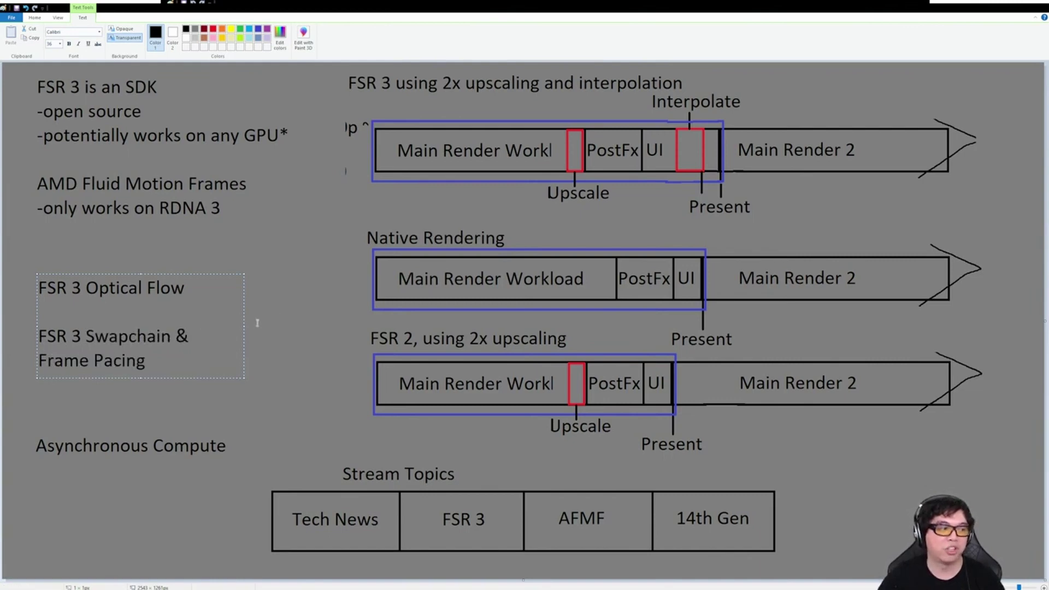
Append '-> Frame Generation' to the first line, widen the box so nothing wraps, and shift it left
{"action": "left_click_drag", "start_coordinate": [244, 326], "coordinate": [42, 274]}
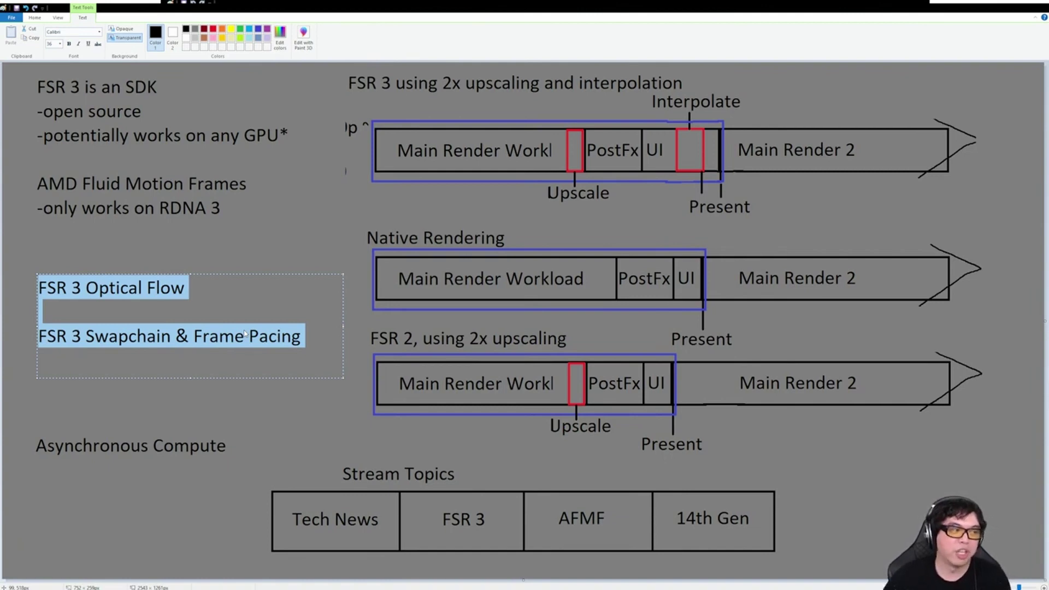
{"action": "key", "text": "Right"}
{"action": "key", "text": "ctrl+a"}
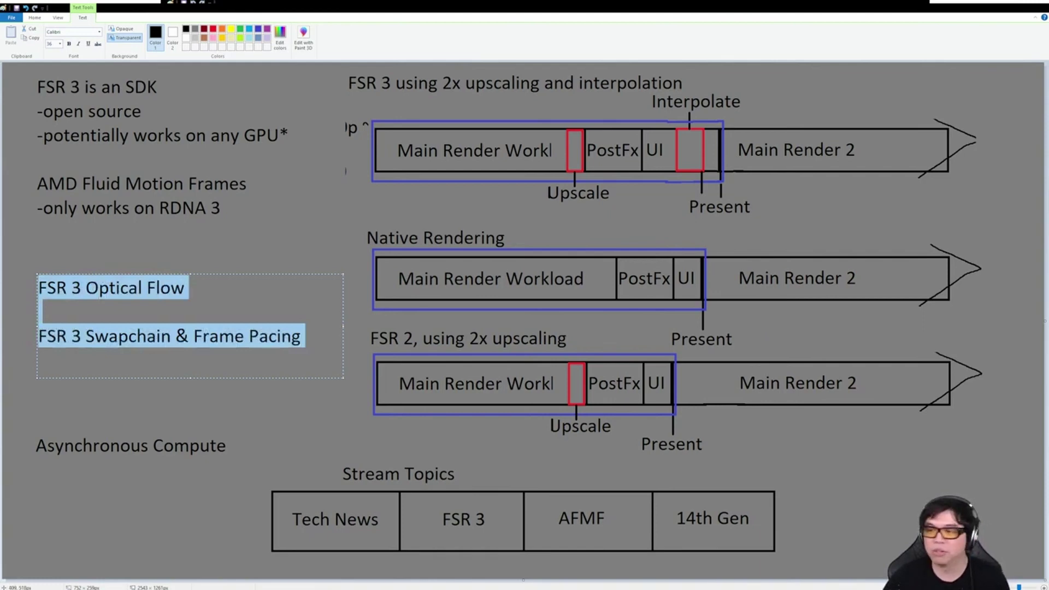
{"action": "left_click", "coordinate": [185, 288]}
{"action": "type", "text": "-> Frame Generation"}
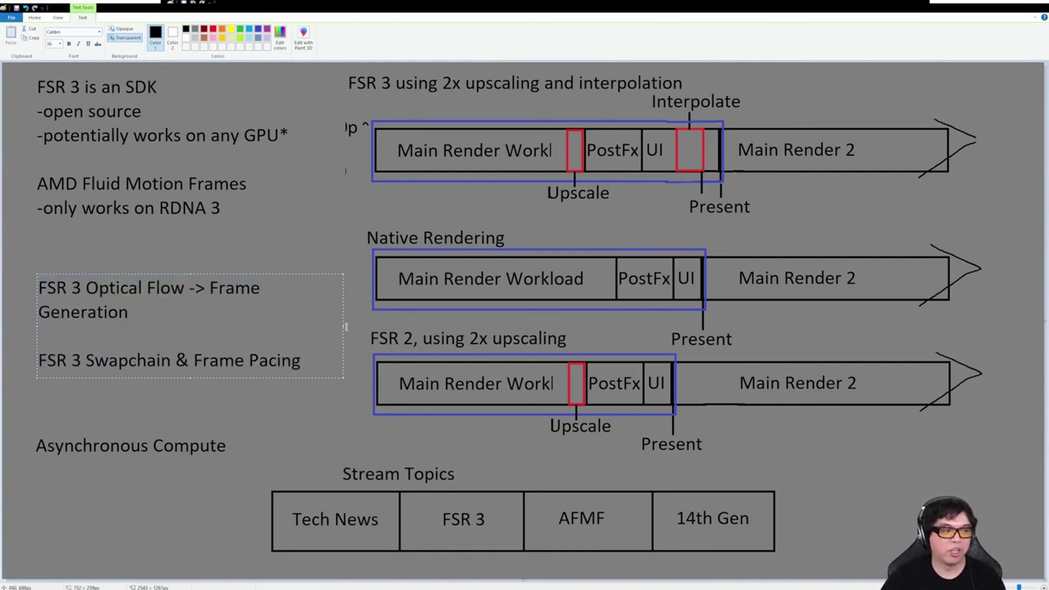
{"action": "left_click_drag", "start_coordinate": [346, 327], "coordinate": [375, 326]}
{"action": "key", "text": "ctrl+shift+Left"}
{"action": "key", "text": "ctrl+shift+Left"}
{"action": "key", "text": "ctrl+shift+Left"}
{"action": "key", "text": "ctrl+shift+Left"}
{"action": "key", "text": "ctrl+shift+Left"}
{"action": "key", "text": "ctrl+shift+Left"}
{"action": "key", "text": "ctrl+shift+Left"}
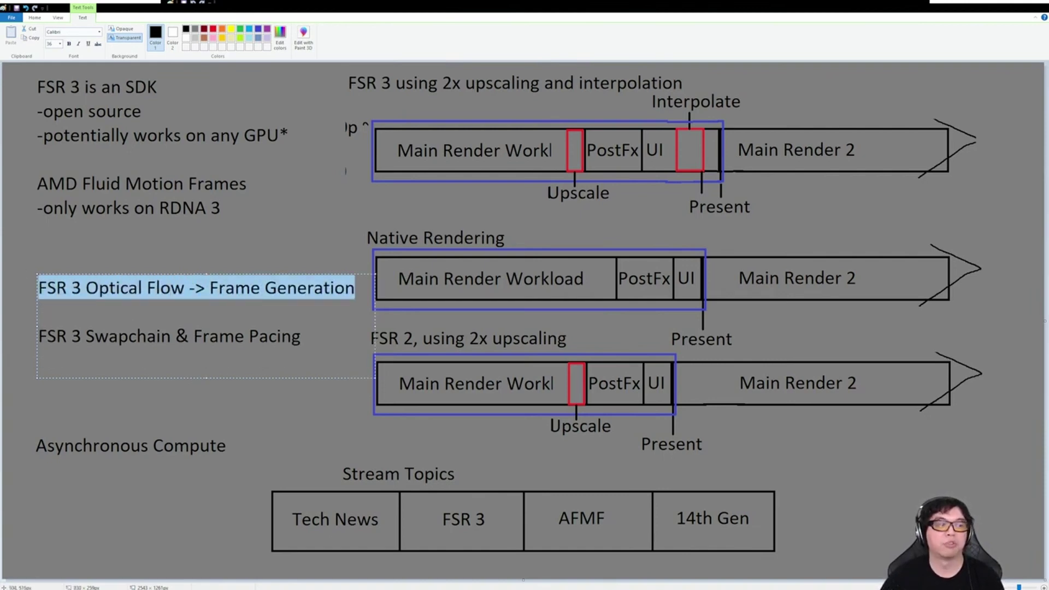
{"action": "left_click_drag", "start_coordinate": [134, 273], "coordinate": [116, 270]}
{"action": "left_click", "coordinate": [216, 273]}
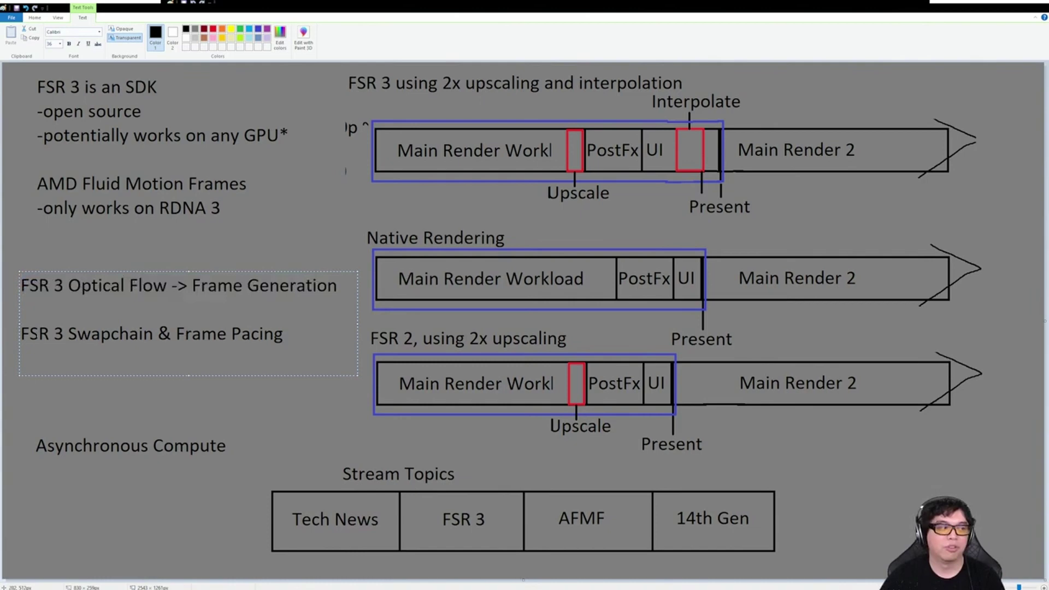
{"action": "key", "text": "shift+End"}
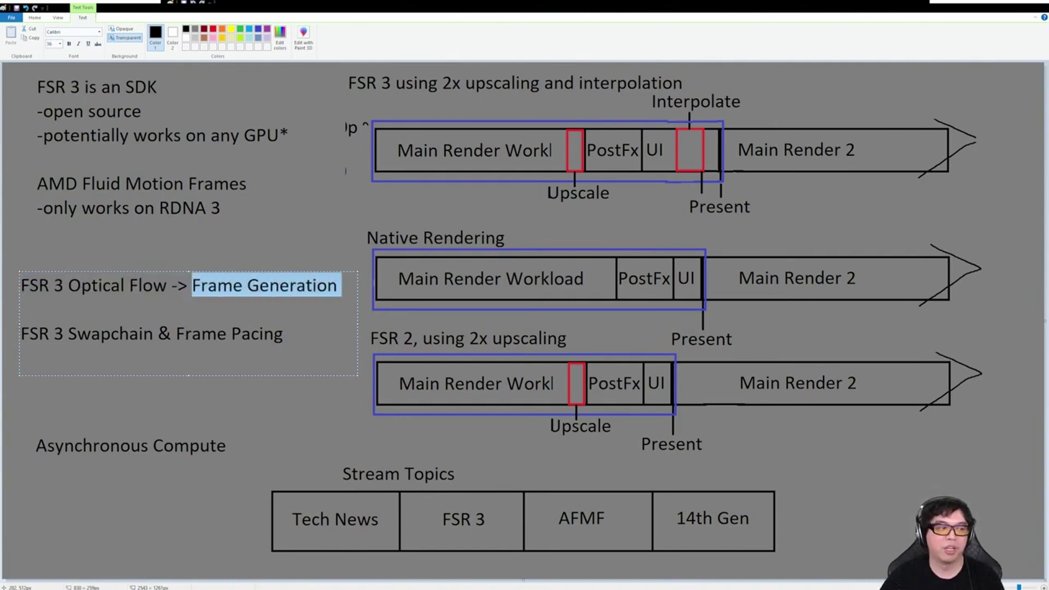
{"action": "left_click_drag", "start_coordinate": [29, 334], "coordinate": [157, 334]}
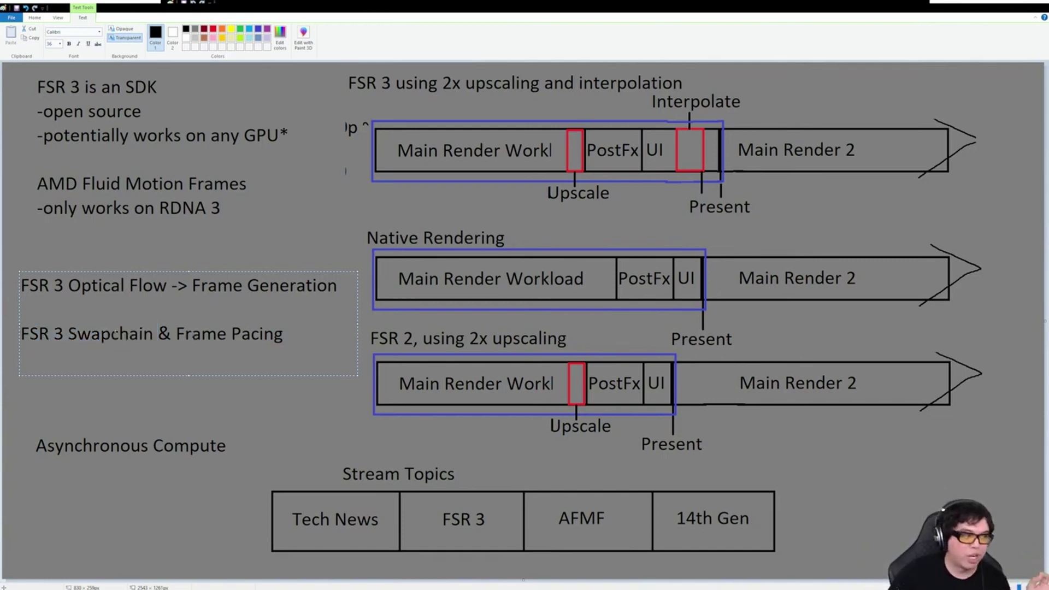
{"action": "double_click", "coordinate": [116, 336]}
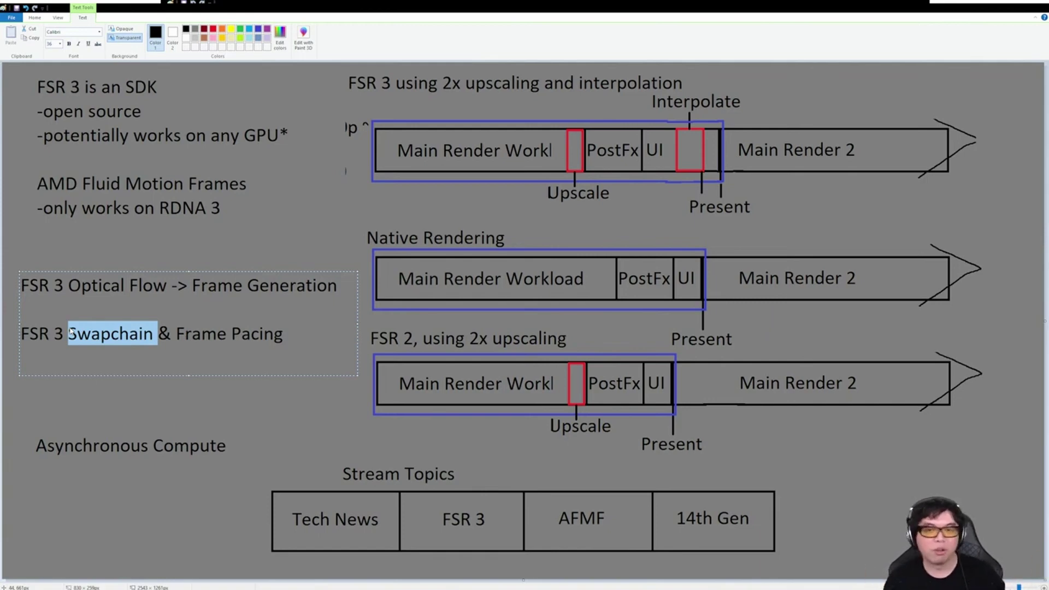
{"action": "left_click", "coordinate": [99, 339]}
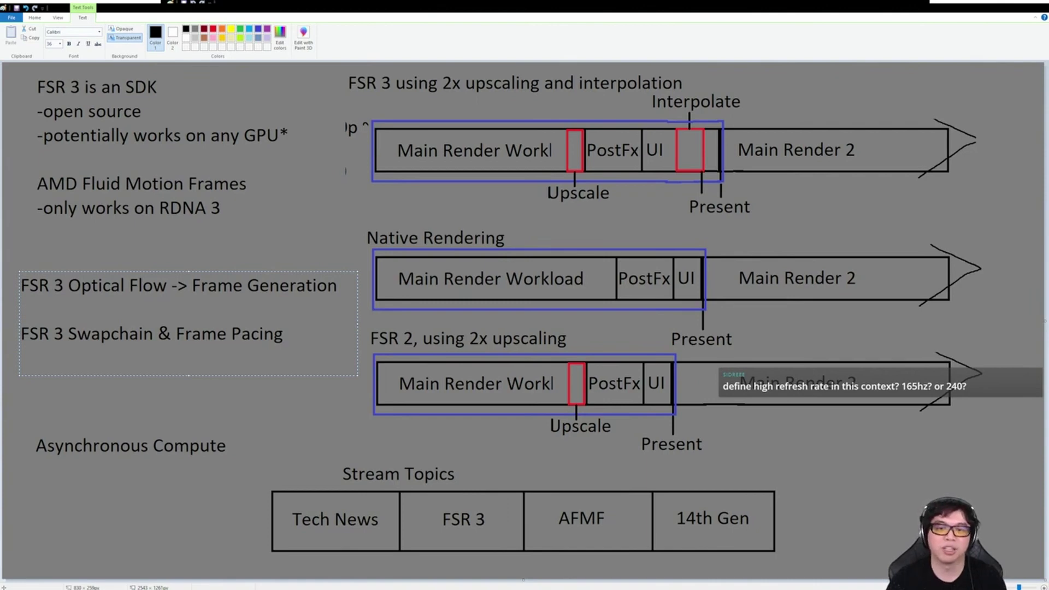
Draw a vertical marker across the FSR 3 Main Render 2 block and place the 'Pacing Wait' label
{"action": "left_click", "coordinate": [291, 105]}
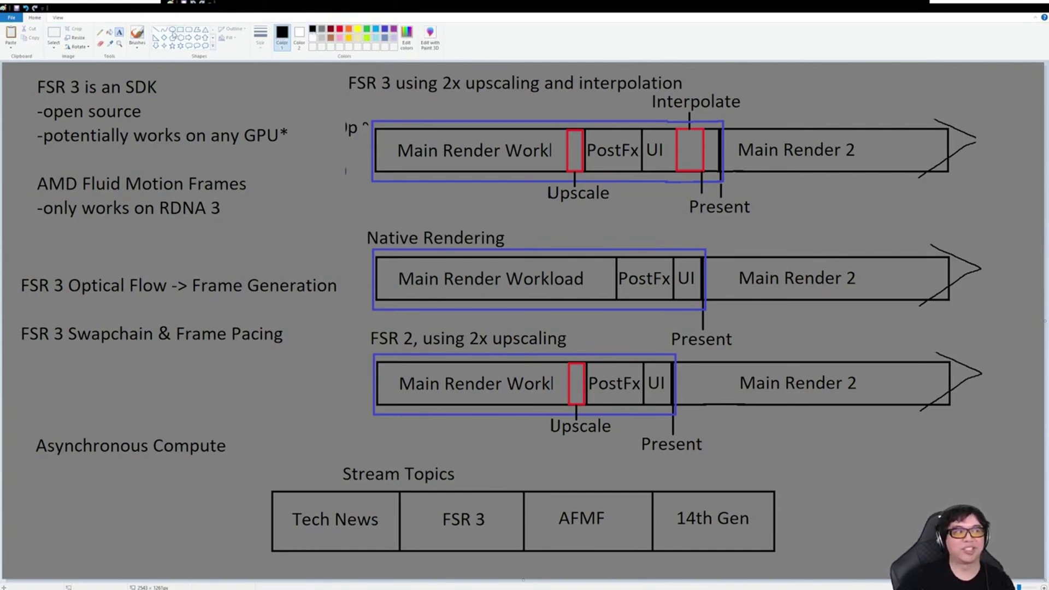
{"action": "left_click", "coordinate": [156, 31]}
{"action": "mouse_move", "coordinate": [724, 165]}
{"action": "left_mouse_down"}
{"action": "mouse_move", "coordinate": [800, 165]}
{"action": "mouse_move", "coordinate": [779, 164]}
{"action": "left_mouse_up"}
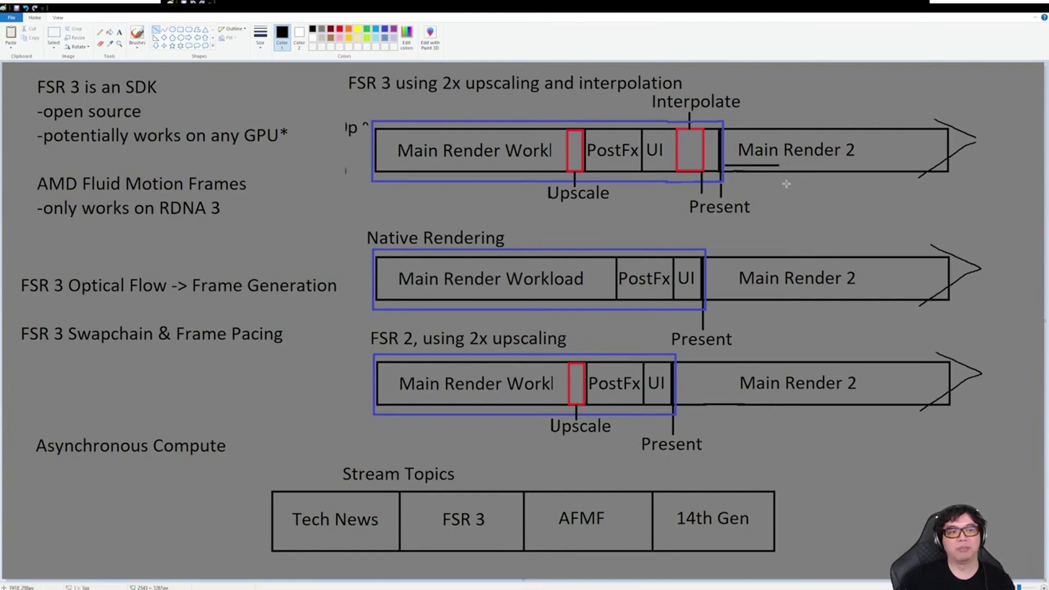
{"action": "left_click_drag", "start_coordinate": [779, 113], "coordinate": [779, 204]}
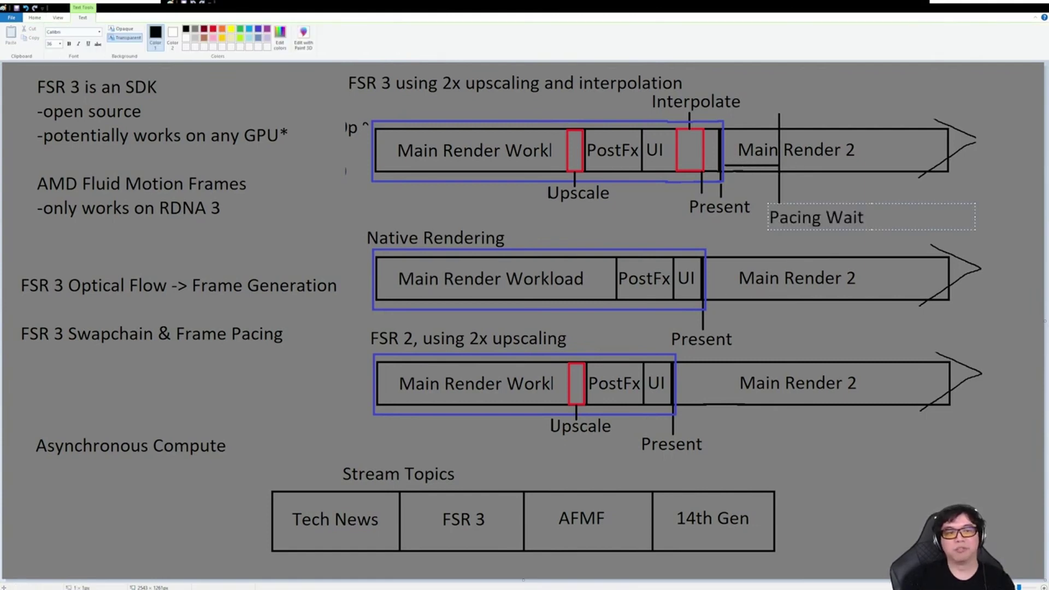
{"action": "left_click", "coordinate": [784, 226]}
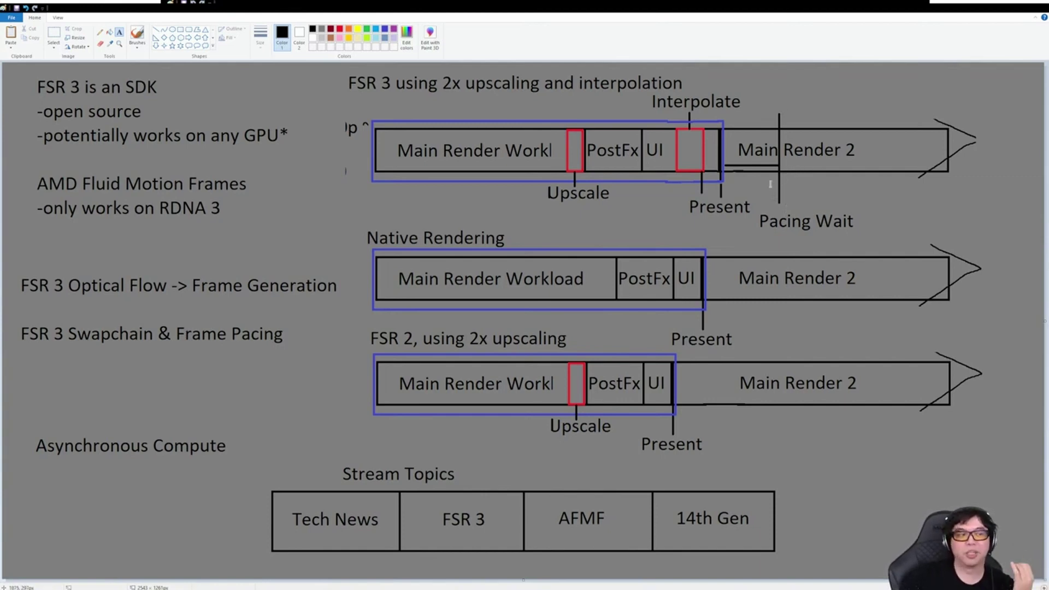
Draw a freehand black brush loop around the 'Asynchronous Compute' label on the left
{"action": "left_click", "coordinate": [137, 36]}
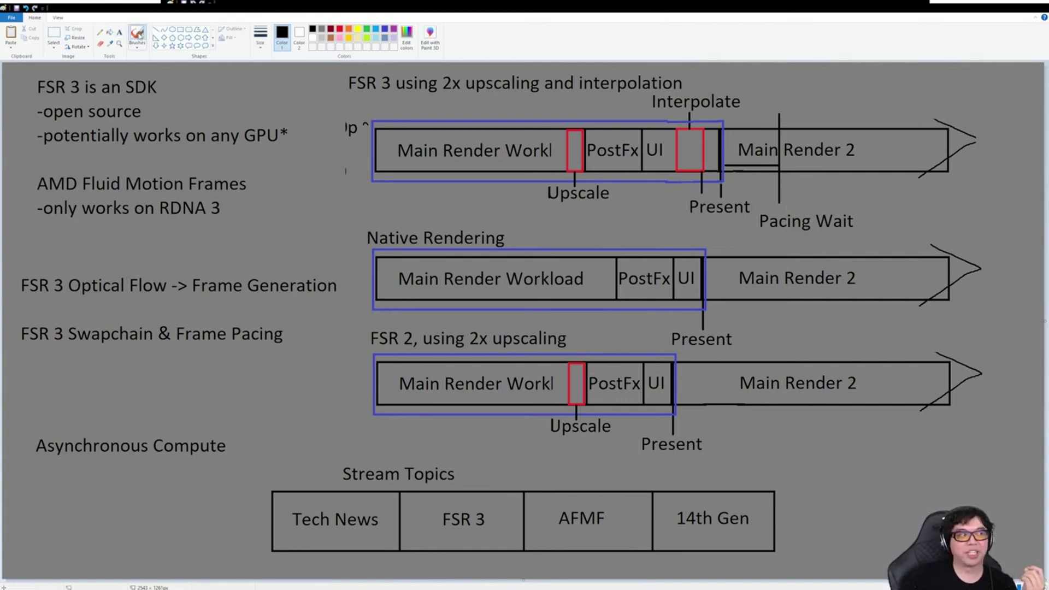
{"action": "mouse_move", "coordinate": [25, 465]}
{"action": "left_mouse_down"}
{"action": "mouse_move", "coordinate": [237, 397]}
{"action": "mouse_move", "coordinate": [20, 433]}
{"action": "mouse_move", "coordinate": [30, 468]}
{"action": "left_mouse_up"}
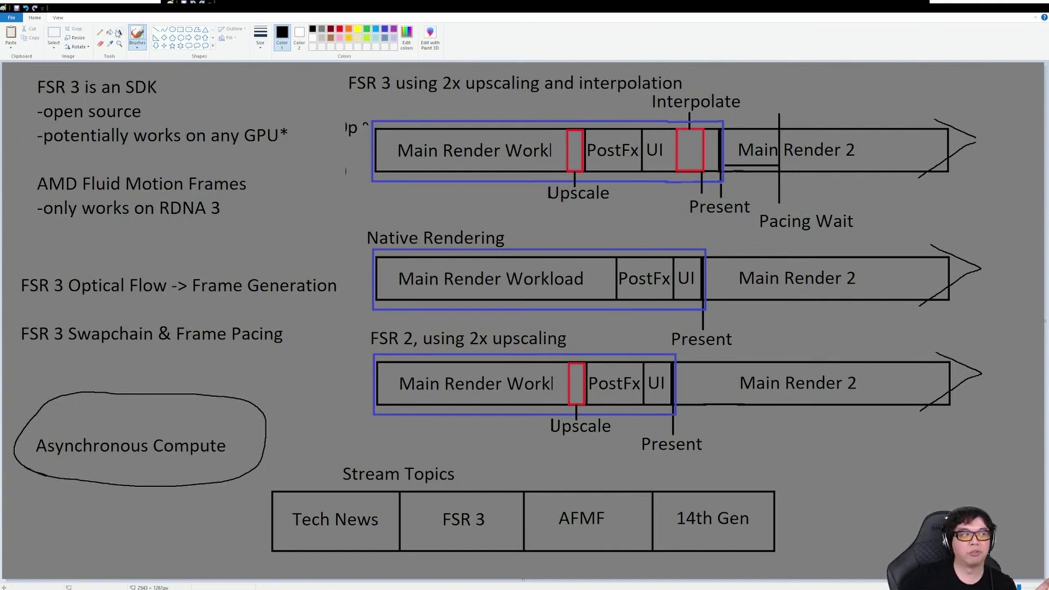
Sketch a freehand connector line linking the stacked FSR 3 timelines
{"action": "left_click", "coordinate": [53, 36]}
{"action": "left_click", "coordinate": [137, 36]}
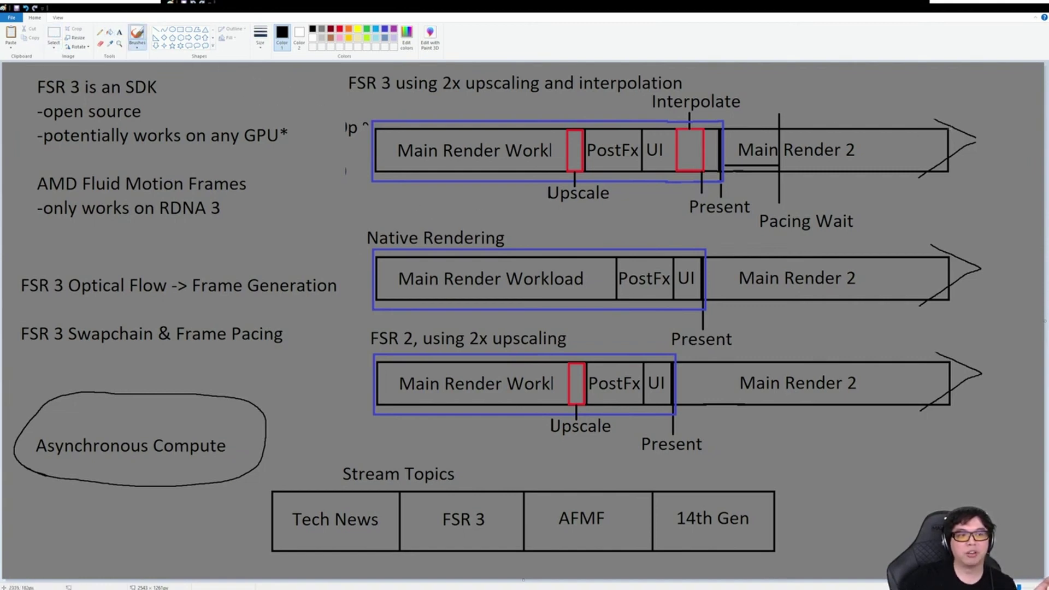
{"action": "mouse_move", "coordinate": [977, 109]}
{"action": "left_mouse_down"}
{"action": "mouse_move", "coordinate": [578, 83]}
{"action": "mouse_move", "coordinate": [345, 118]}
{"action": "mouse_move", "coordinate": [468, 197]}
{"action": "mouse_move", "coordinate": [967, 150]}
{"action": "mouse_move", "coordinate": [906, 105]}
{"action": "left_mouse_up"}
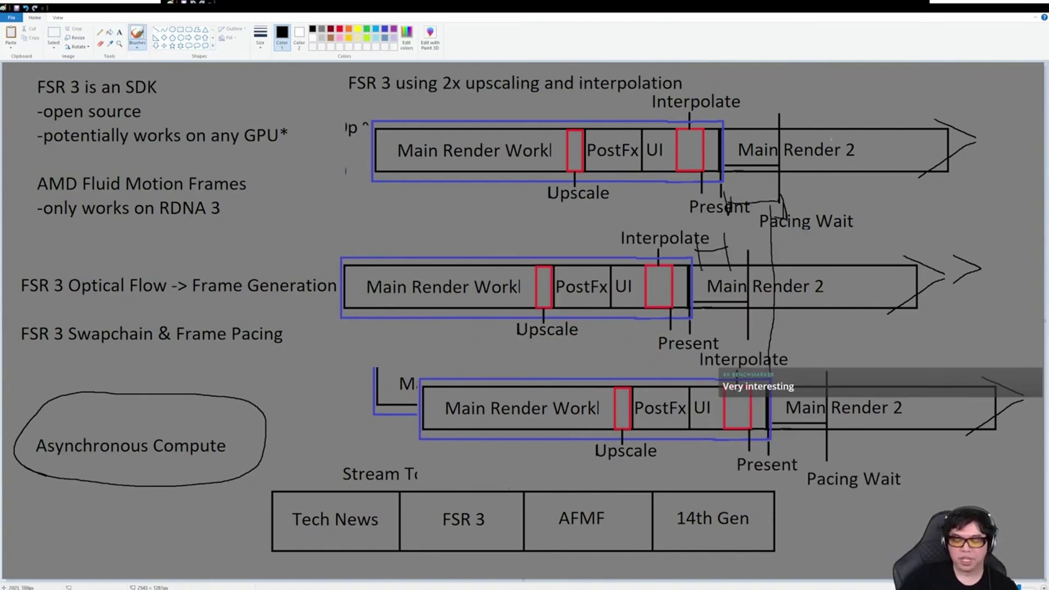
Undo the hand-drawn strokes near Present and through Pacing Wait
{"action": "key", "text": "ctrl+z"}
{"action": "key", "text": "ctrl+z"}
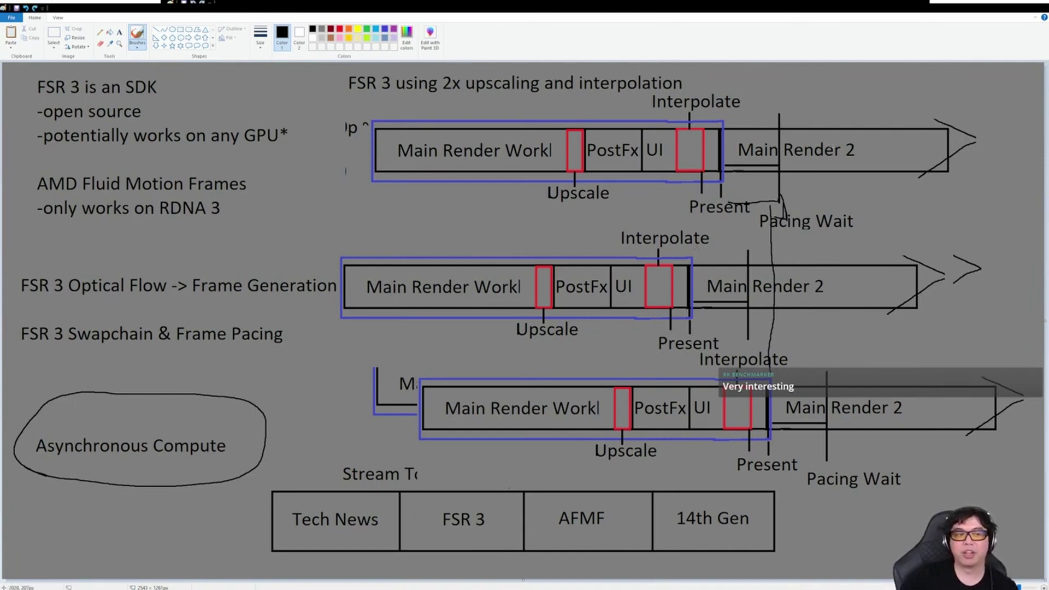
{"action": "key", "text": "ctrl+z"}
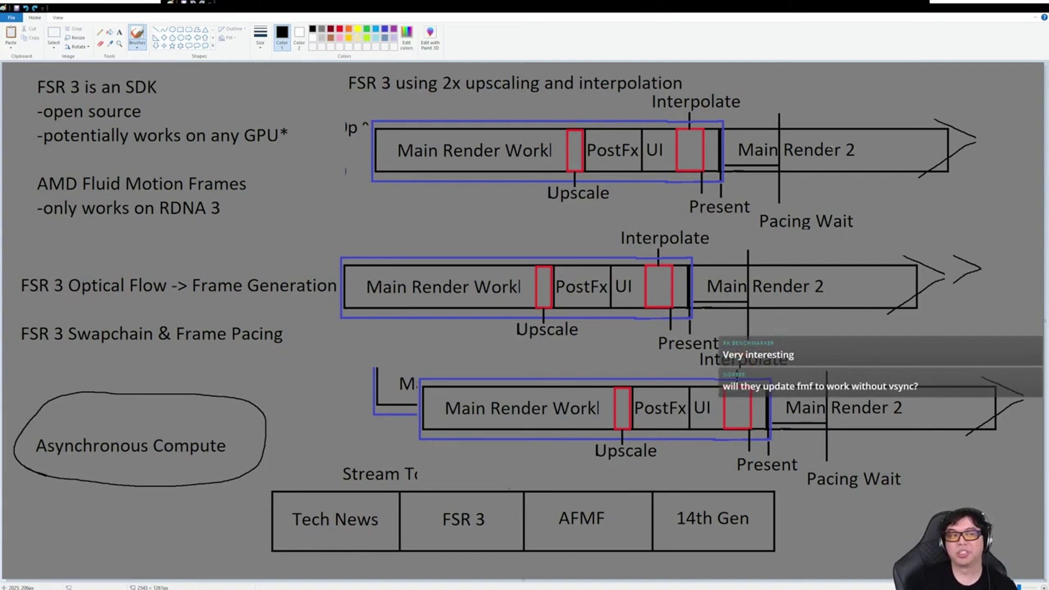
{"action": "left_click", "coordinate": [119, 32]}
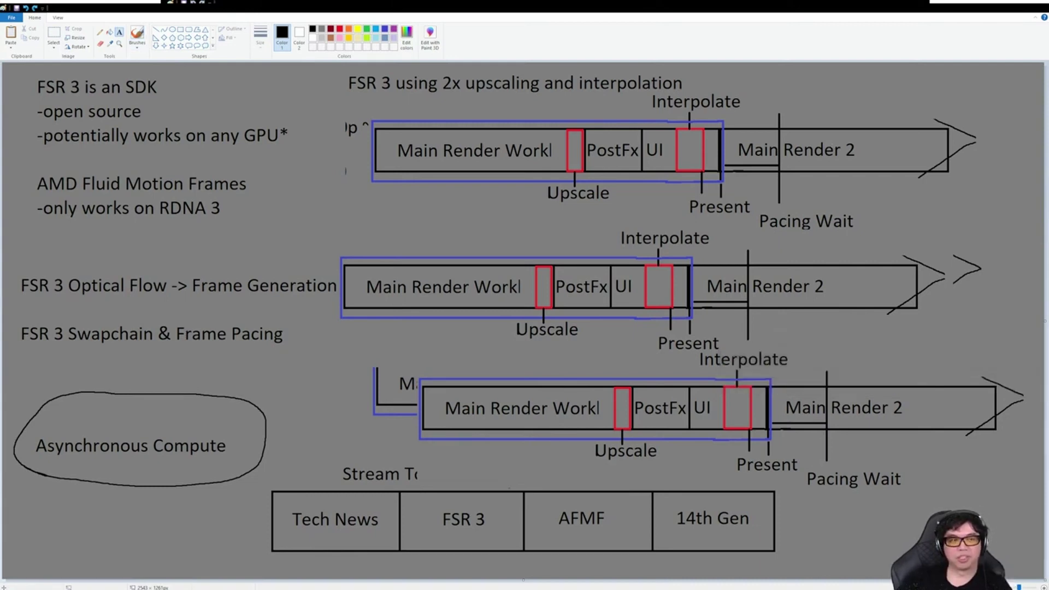